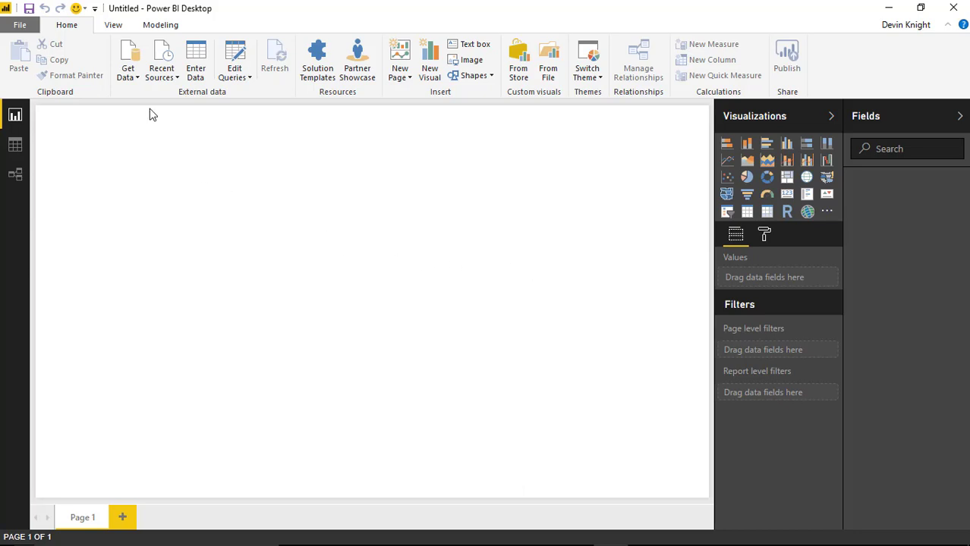
- Import the Correctional_Facility_Daily_Pop table from Correctional Facility Daily Population Count.xlsx via Get Data > Excel
{"action": "left_click", "coordinate": [128, 79]}
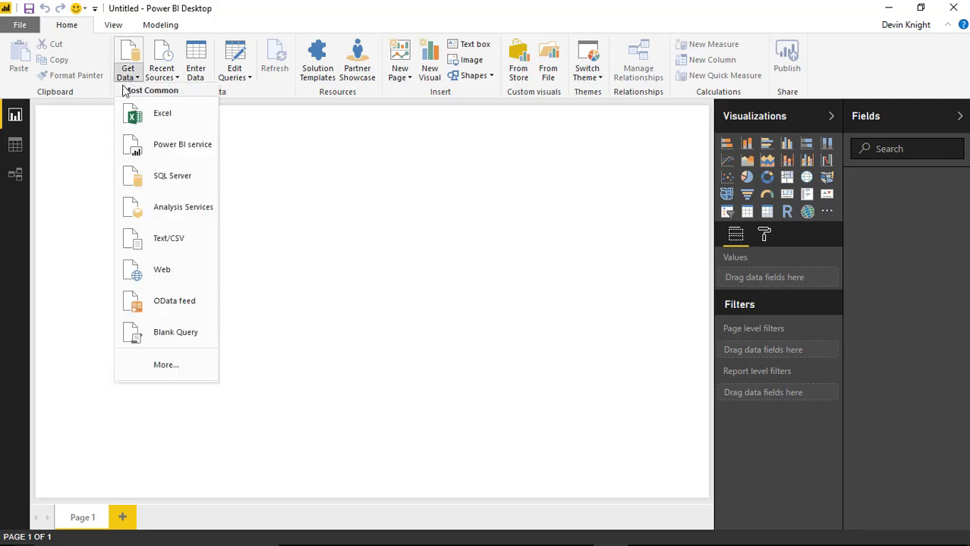
{"action": "left_click", "coordinate": [170, 114]}
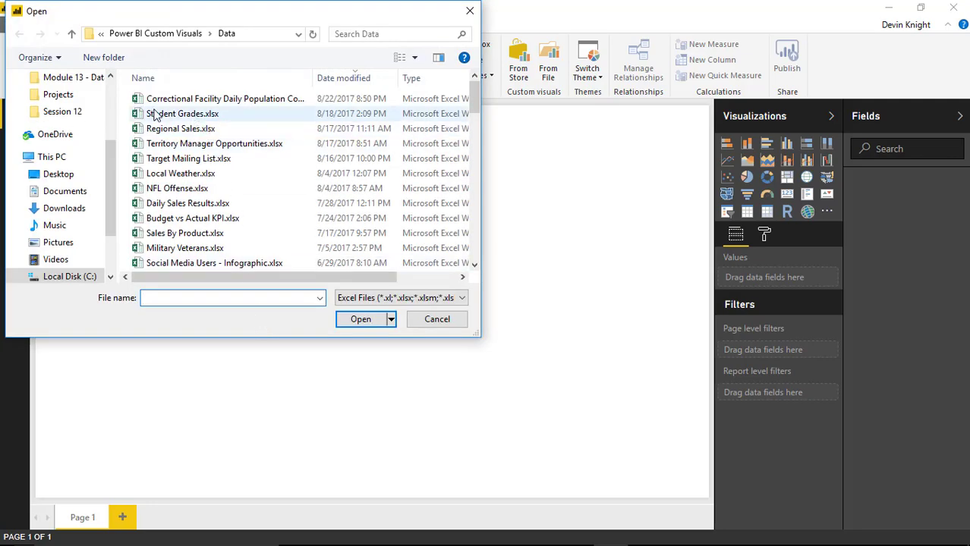
{"action": "left_click", "coordinate": [231, 106]}
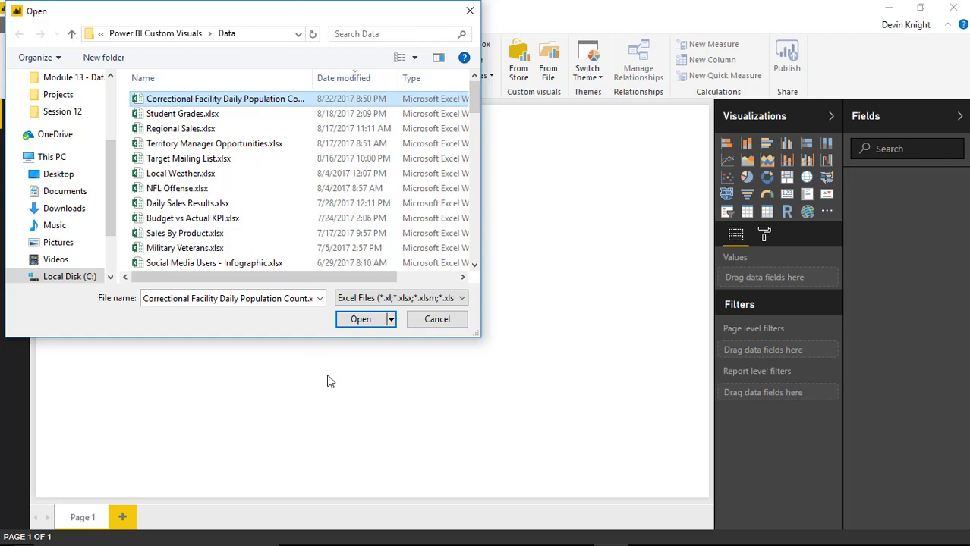
{"action": "left_click", "coordinate": [368, 319]}
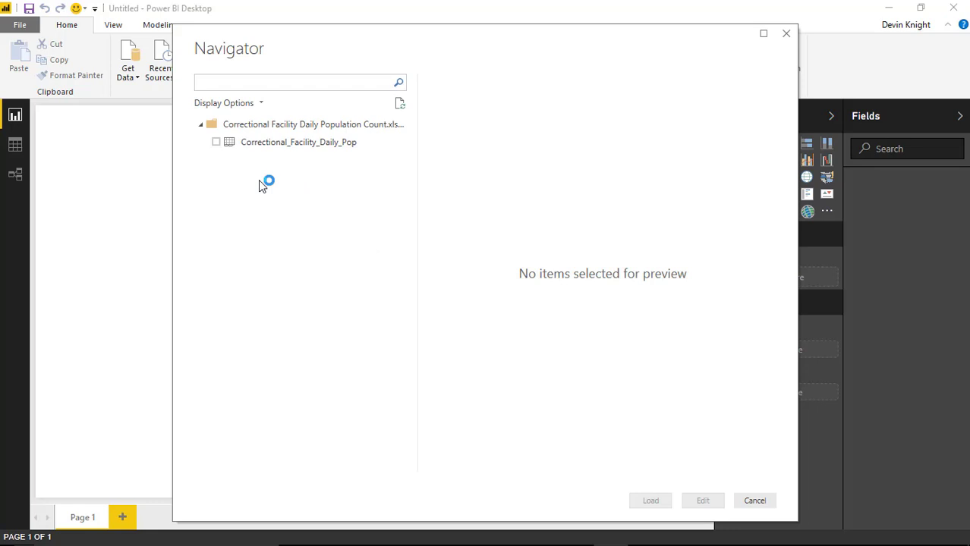
{"action": "left_click", "coordinate": [217, 142]}
{"action": "left_click", "coordinate": [657, 503]}
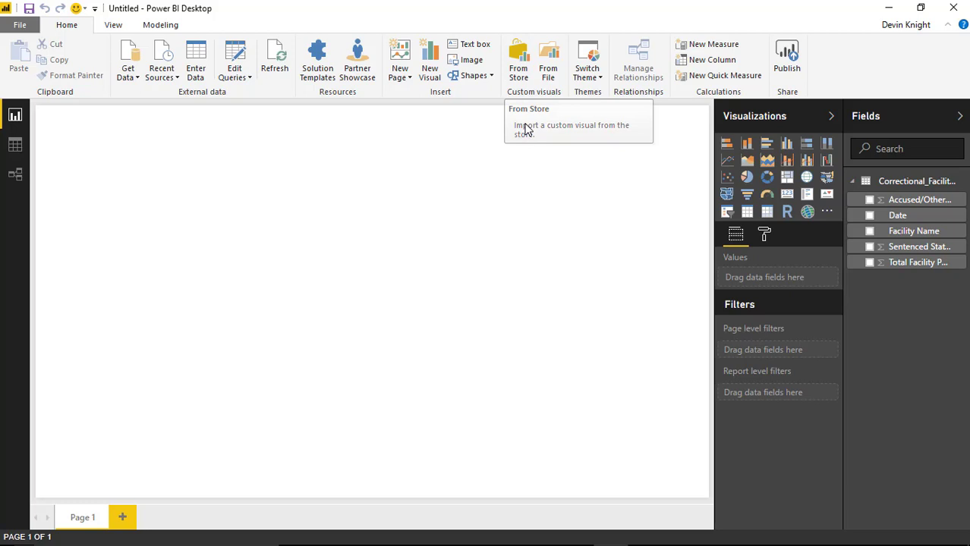
- Search the visuals store for 'calendar' and add Calendar by Tallan to the report
{"action": "left_click", "coordinate": [519, 76]}
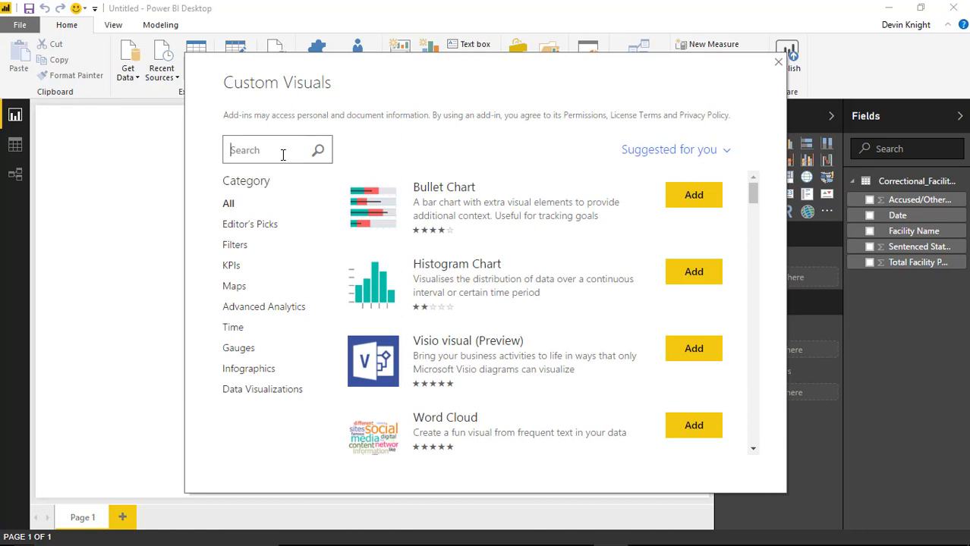
{"action": "type", "text": "cal"}
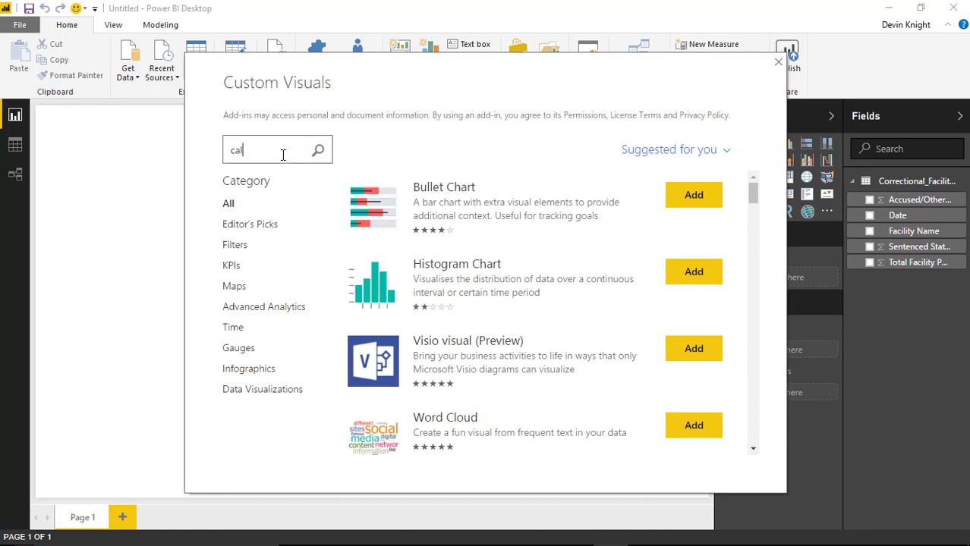
{"action": "type", "text": "endar"}
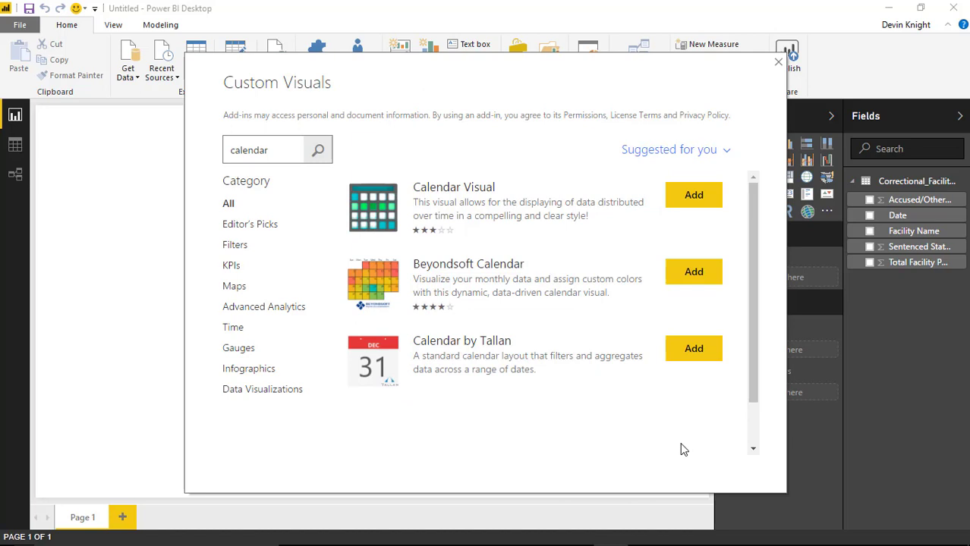
{"action": "left_click", "coordinate": [694, 349]}
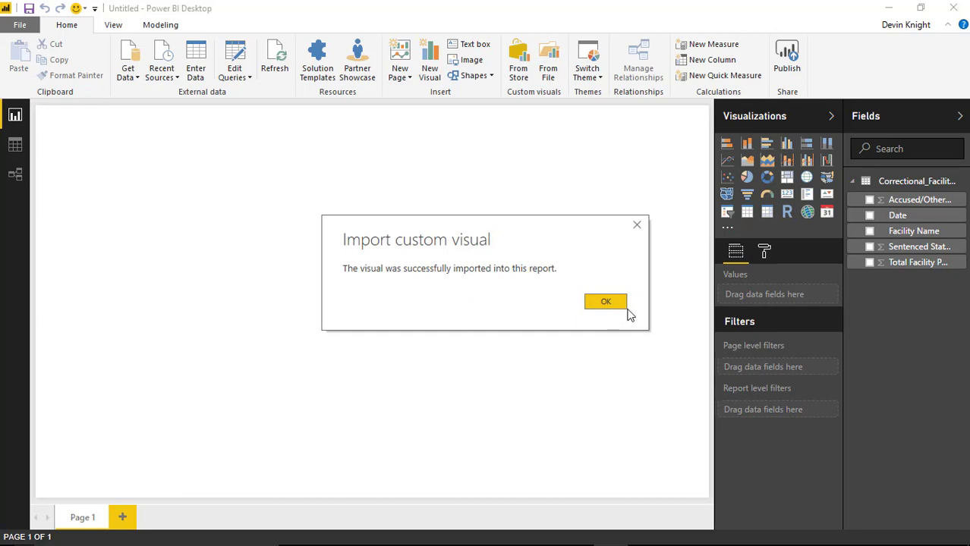
{"action": "left_click", "coordinate": [606, 302]}
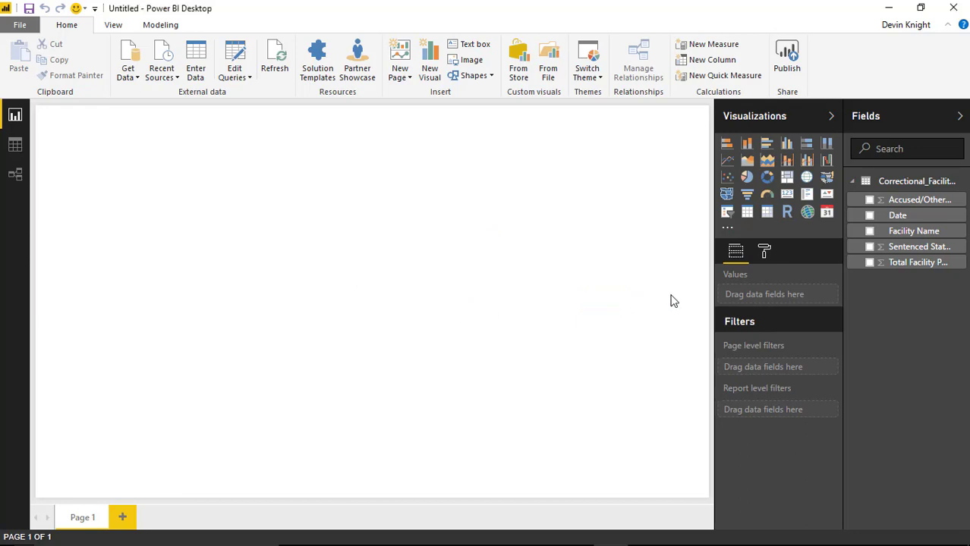
- Place a large Calendar by Tallan visual on the page with Date as its date field
{"action": "left_click", "coordinate": [827, 215]}
{"action": "left_click_drag", "start_coordinate": [187, 277], "coordinate": [384, 495]}
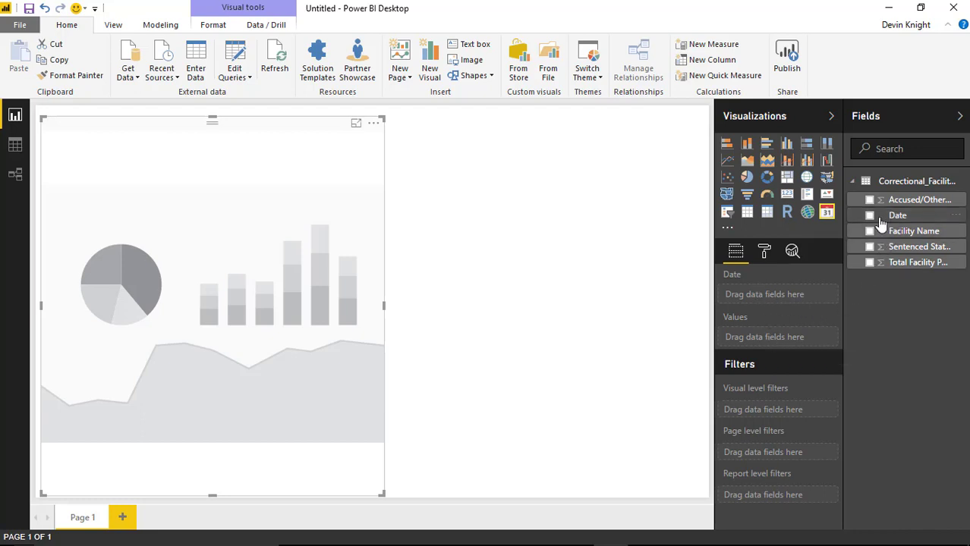
{"action": "left_click_drag", "start_coordinate": [873, 225], "coordinate": [759, 298]}
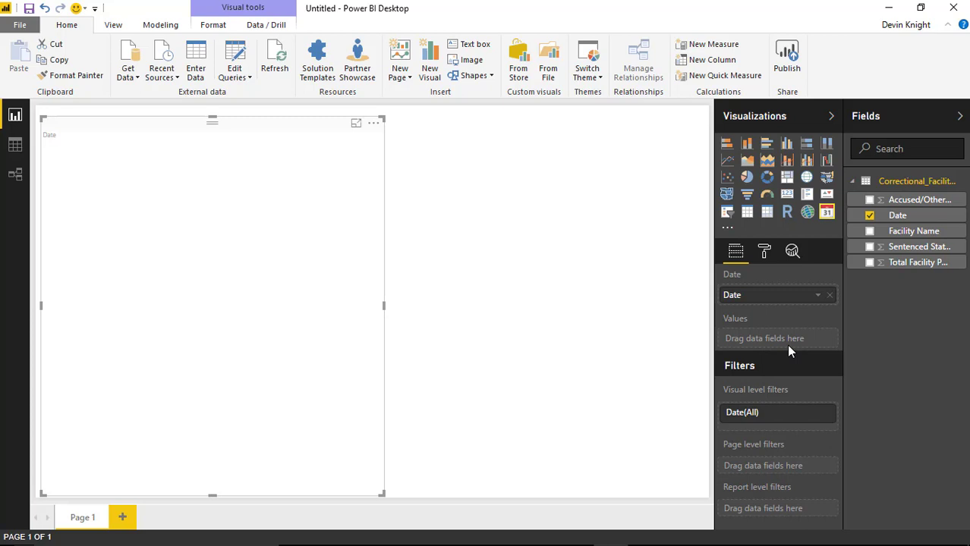
{"action": "right_click", "coordinate": [960, 251]}
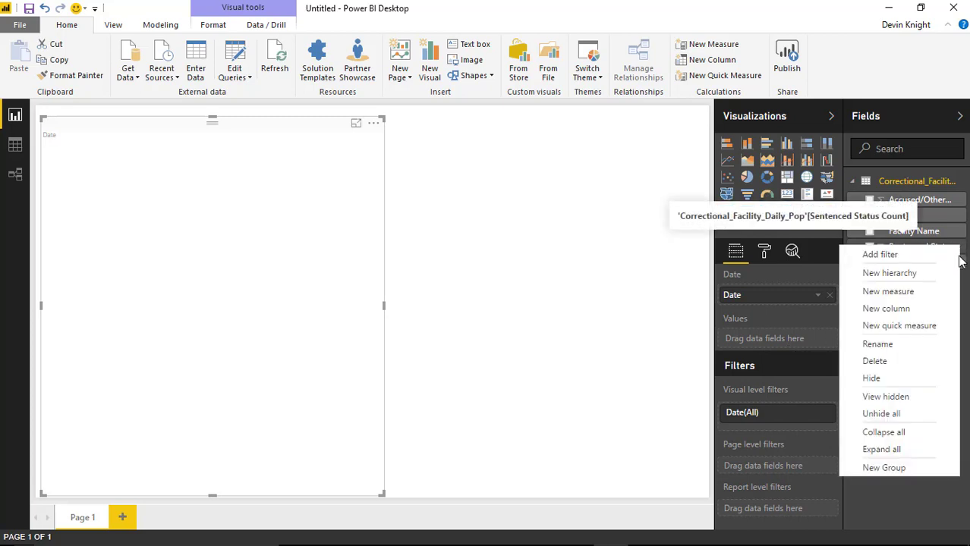
{"action": "left_click", "coordinate": [945, 511]}
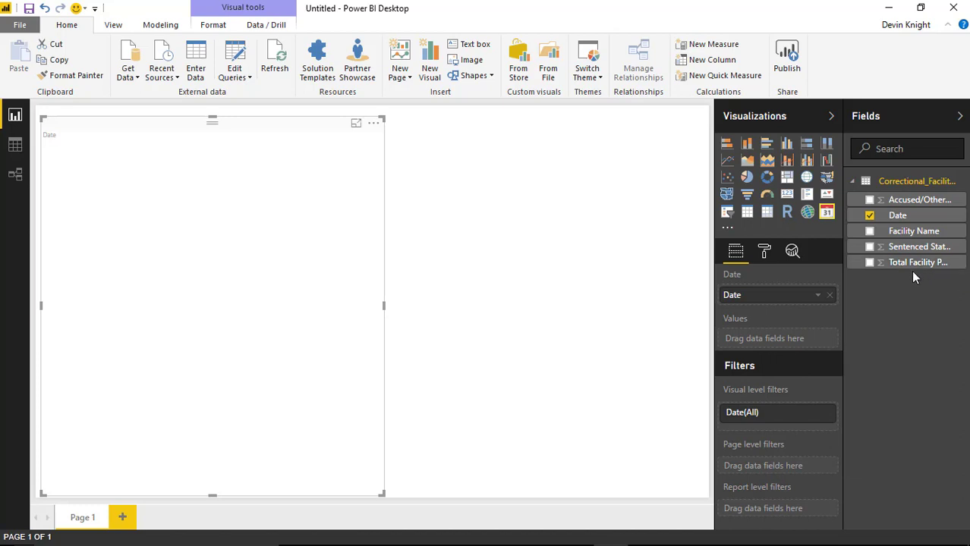
- Put Total Facility Population Count into the calendar's Values, aggregated as Average
{"action": "left_click", "coordinate": [956, 263]}
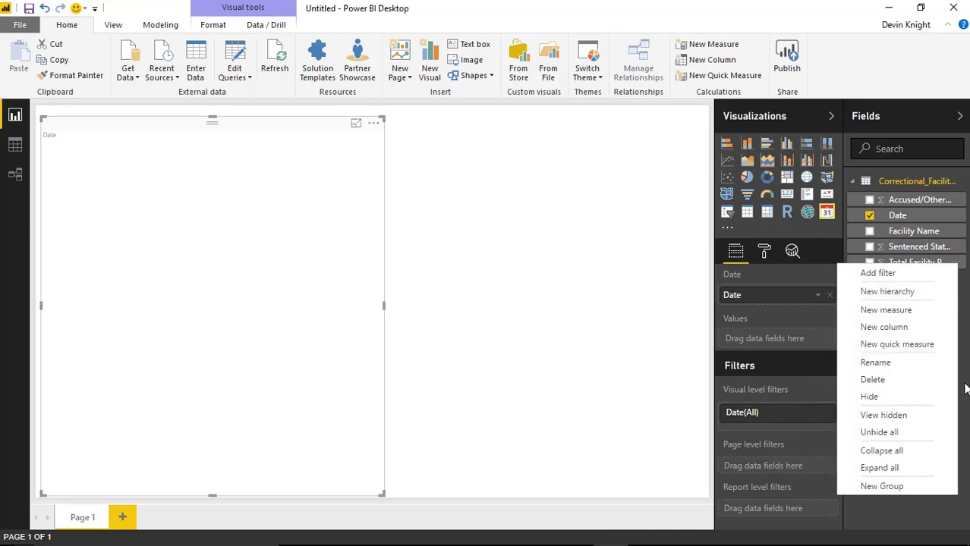
{"action": "left_click", "coordinate": [905, 533]}
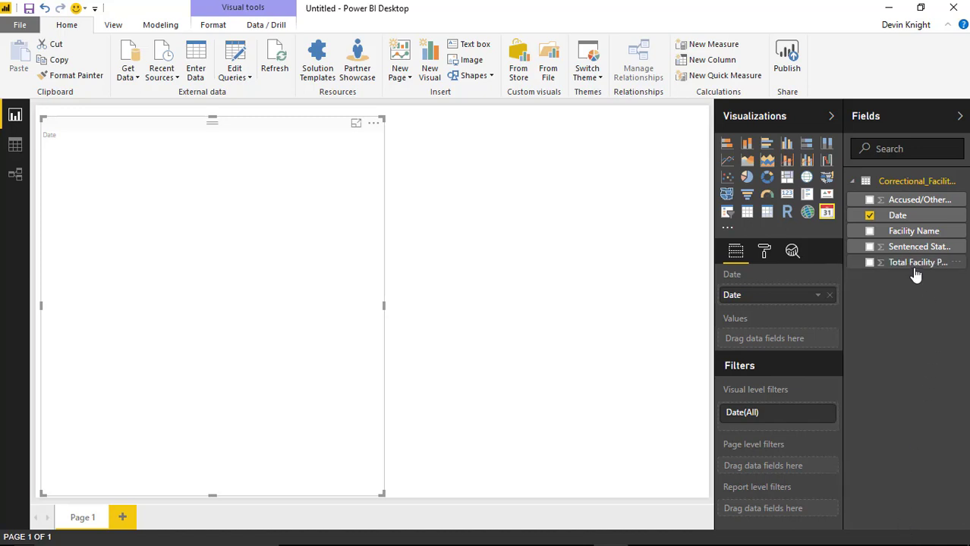
{"action": "left_click_drag", "start_coordinate": [914, 263], "coordinate": [821, 343]}
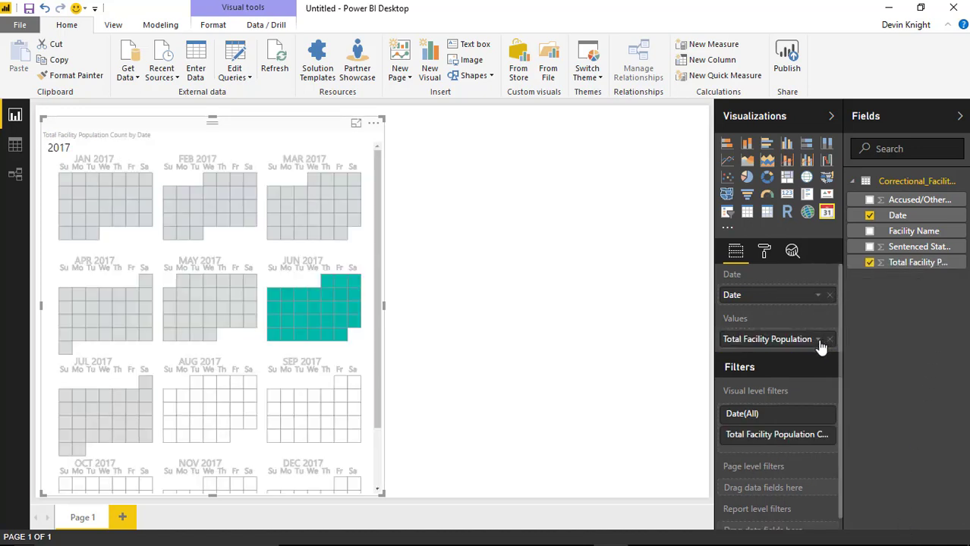
{"action": "left_click", "coordinate": [818, 341]}
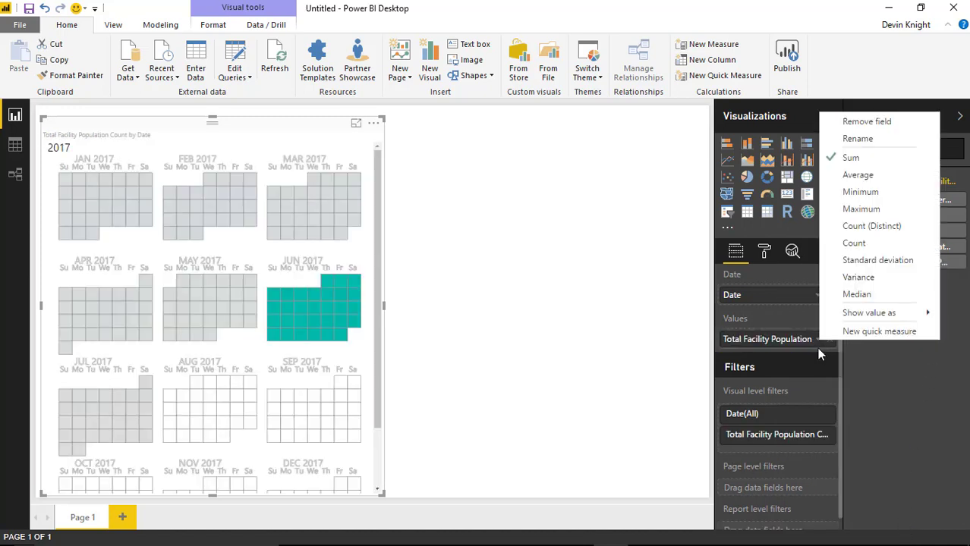
{"action": "left_click", "coordinate": [856, 175]}
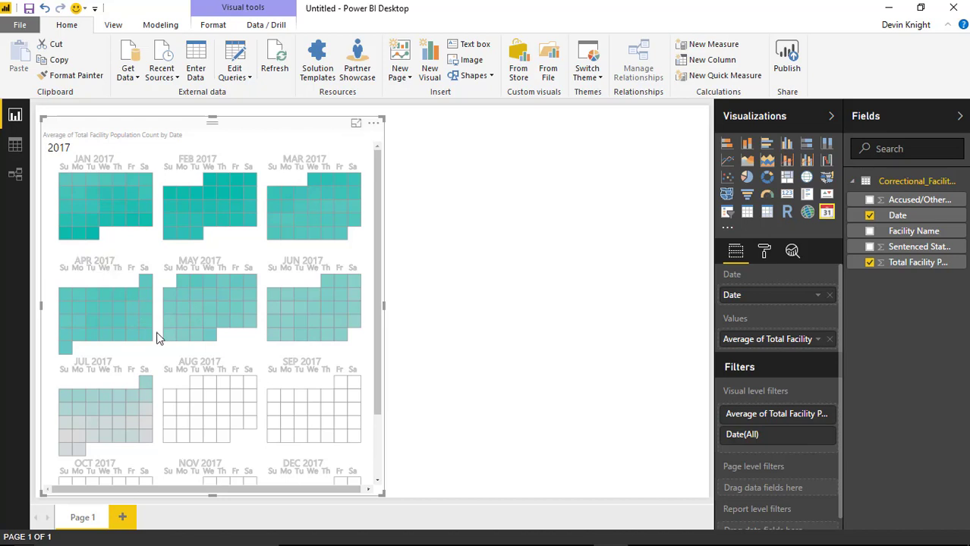
- Drill into April 2017 and select dates, then clear the selection and return to 2017
{"action": "left_click", "coordinate": [91, 263]}
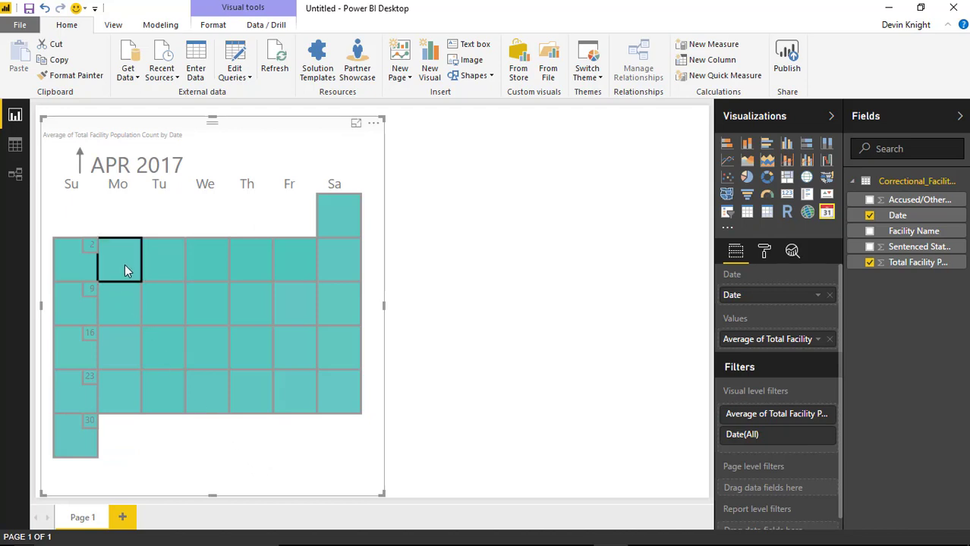
{"action": "left_click_drag", "start_coordinate": [163, 267], "coordinate": [203, 276]}
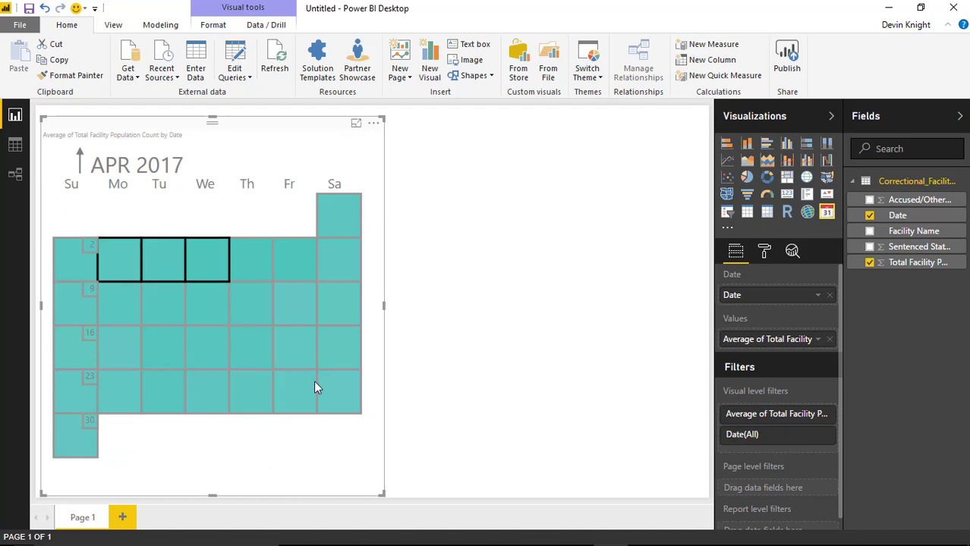
{"action": "left_click_drag", "start_coordinate": [303, 398], "coordinate": [303, 397]}
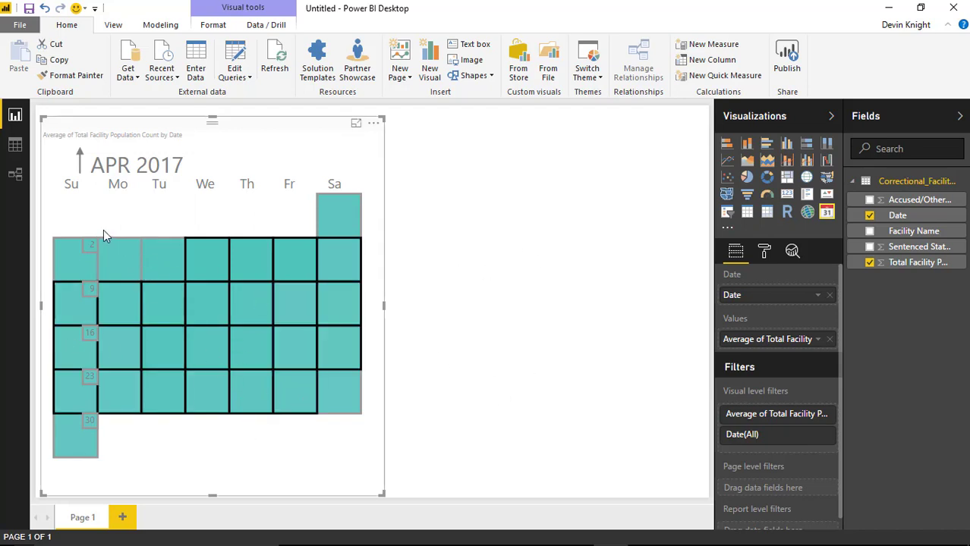
{"action": "left_click", "coordinate": [84, 168]}
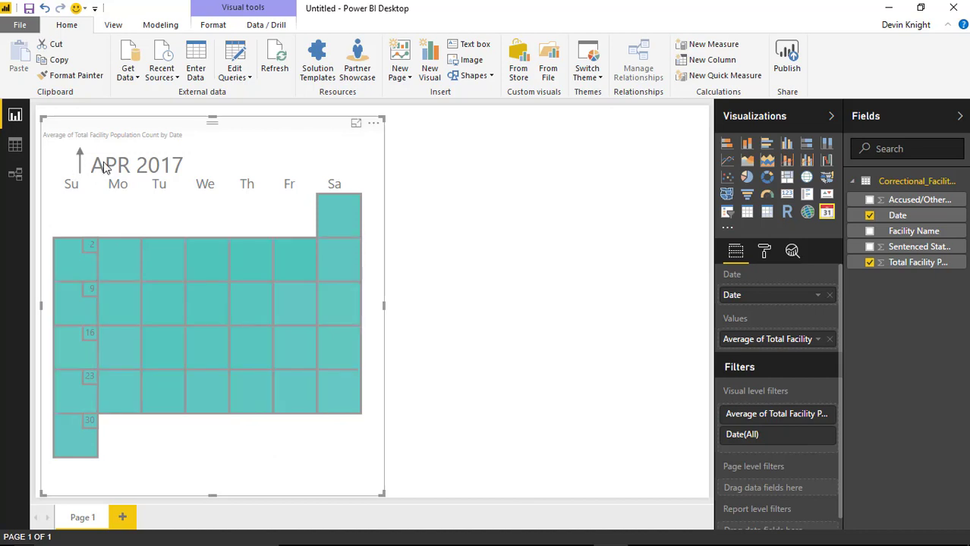
{"action": "left_click", "coordinate": [79, 156]}
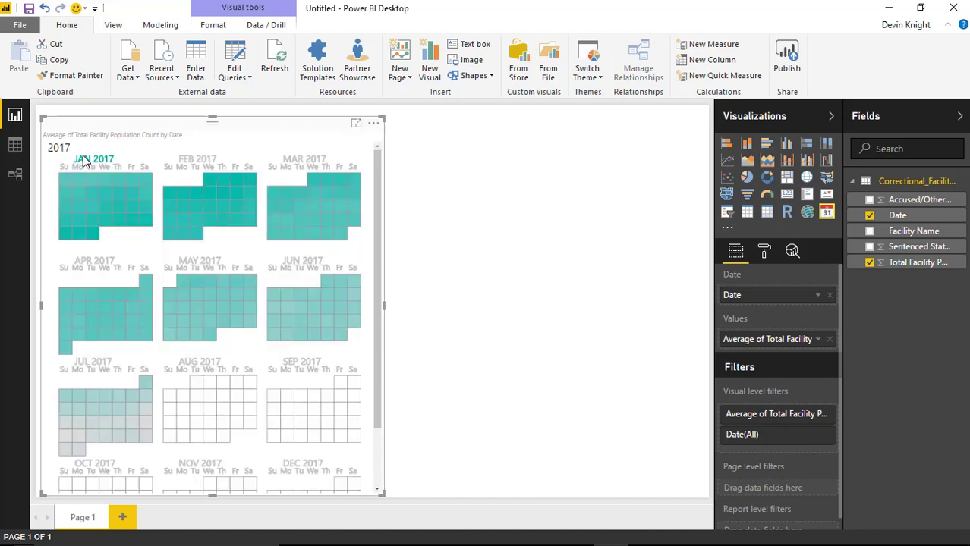
- Add a line chart and position and enlarge it at the lower part of the page
{"action": "left_click", "coordinate": [505, 339]}
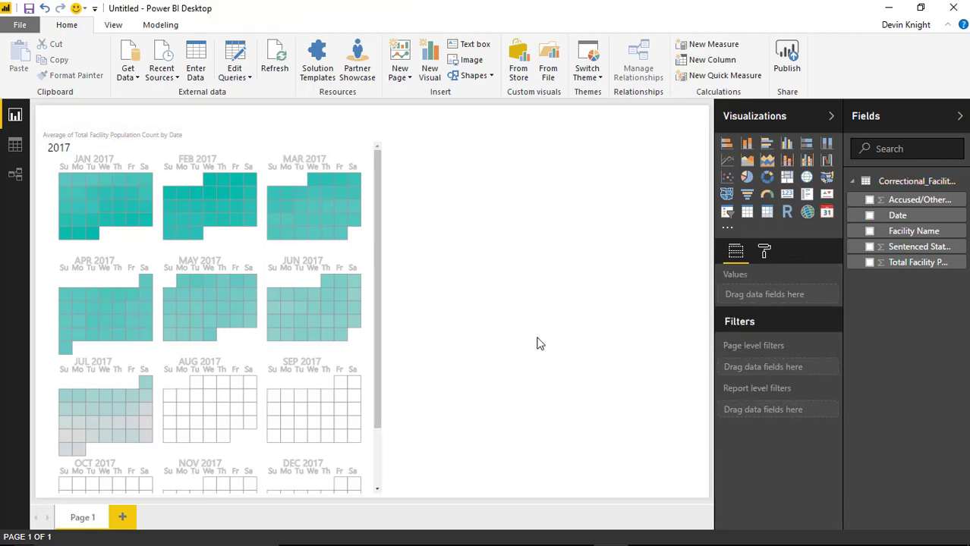
{"action": "left_click", "coordinate": [727, 160]}
{"action": "left_click_drag", "start_coordinate": [480, 127], "coordinate": [477, 350]}
{"action": "left_click_drag", "start_coordinate": [535, 335], "coordinate": [672, 290]}
{"action": "left_click", "coordinate": [693, 281]}
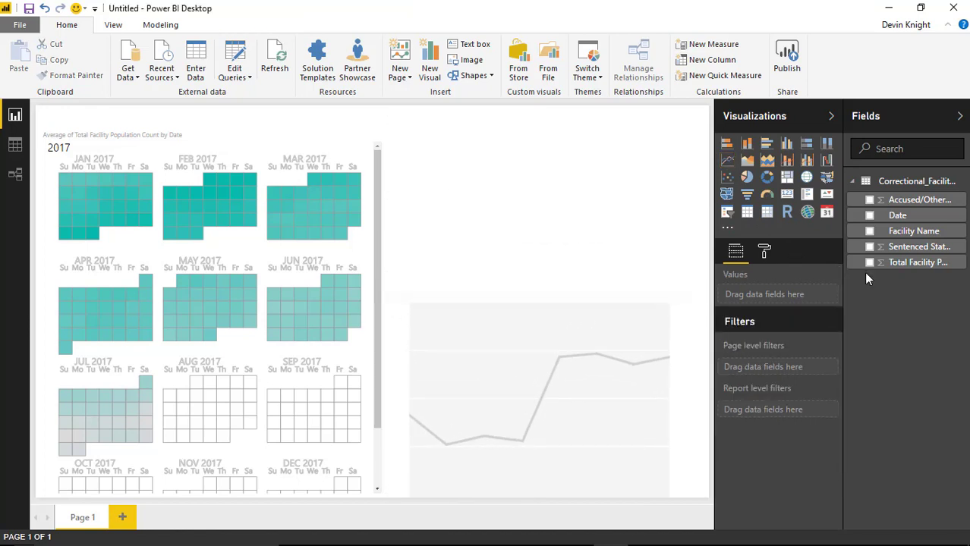
- Put Date on the line chart's axis as plain Date rather than Date Hierarchy
{"action": "left_click", "coordinate": [869, 218]}
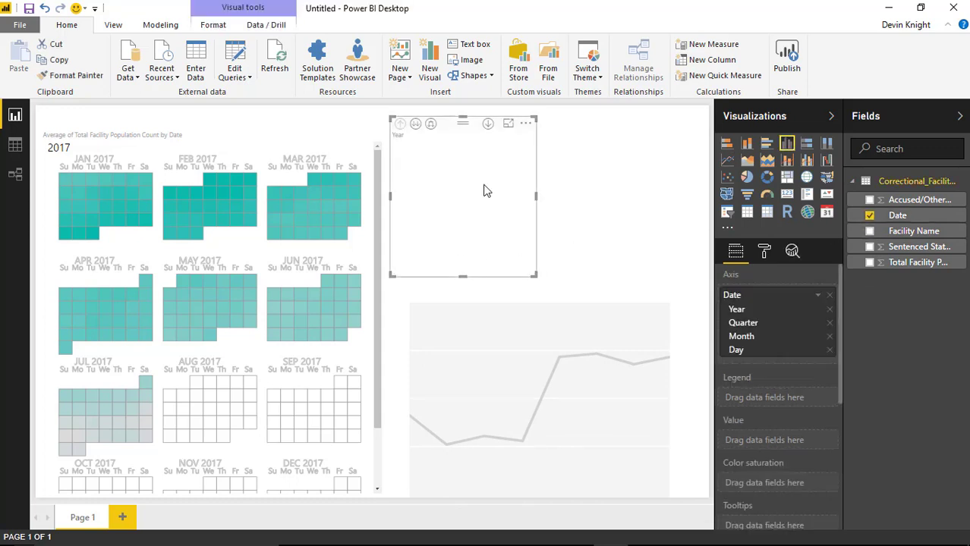
{"action": "key", "text": "Delete"}
{"action": "left_click", "coordinate": [591, 325]}
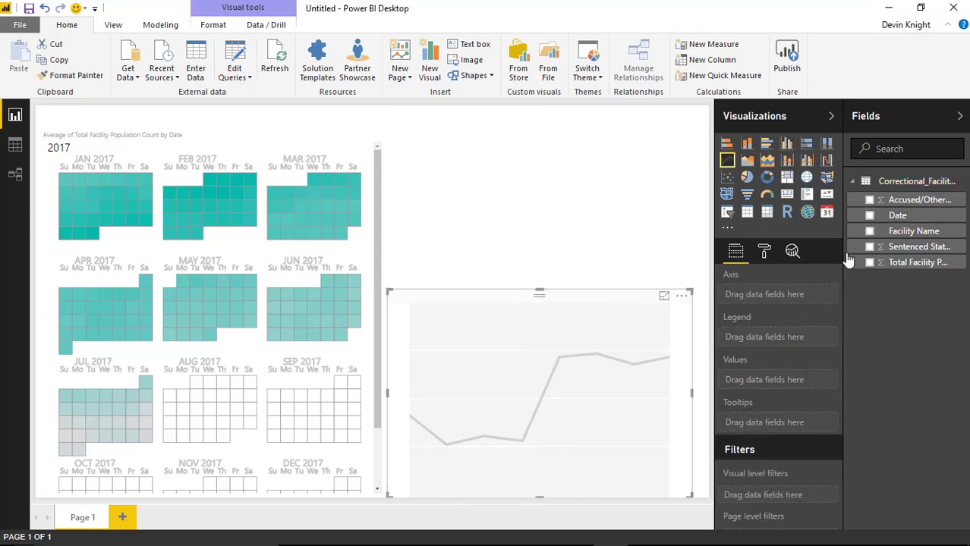
{"action": "left_click", "coordinate": [870, 215]}
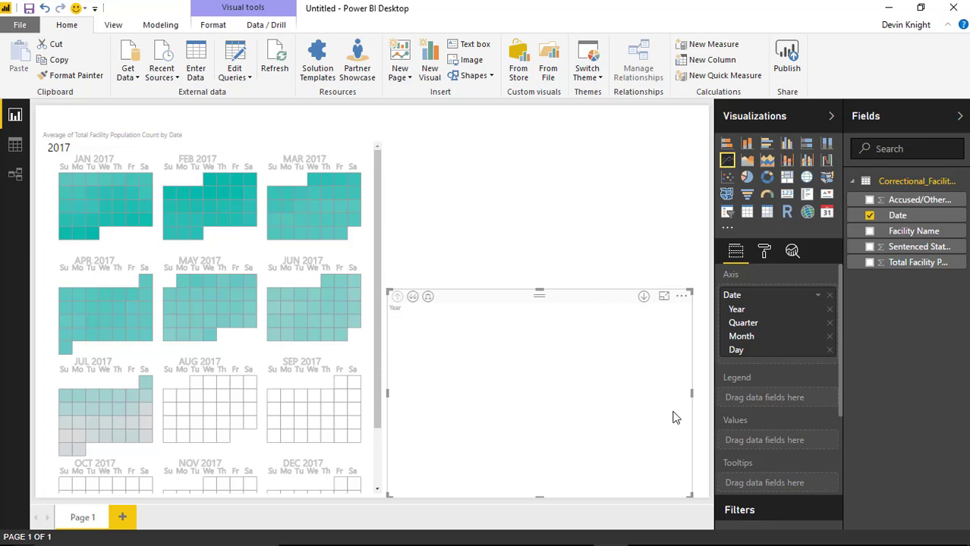
{"action": "left_click", "coordinate": [820, 296]}
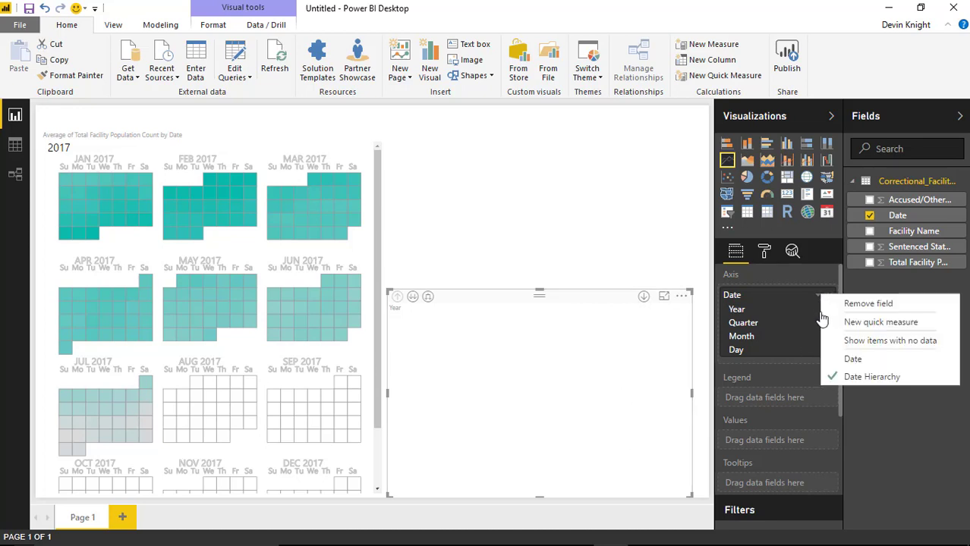
{"action": "left_click", "coordinate": [829, 357]}
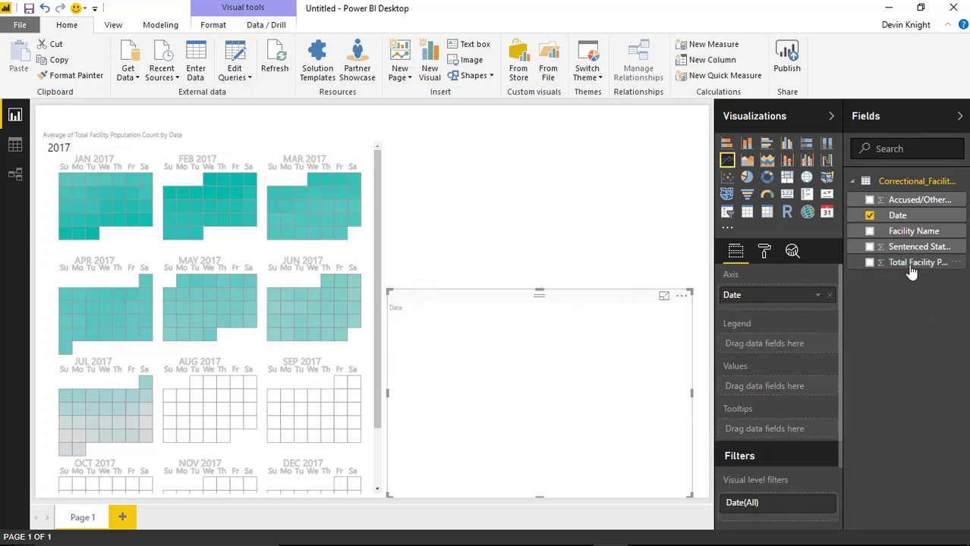
- Plot Average of Total Facility Population Count as the line chart's values
{"action": "left_click_drag", "start_coordinate": [911, 265], "coordinate": [785, 391]}
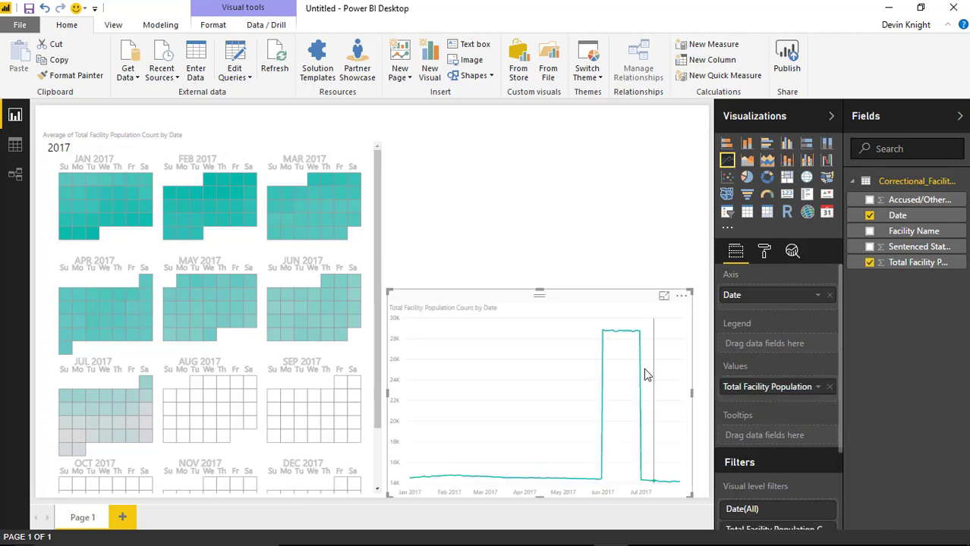
{"action": "left_click", "coordinate": [818, 388]}
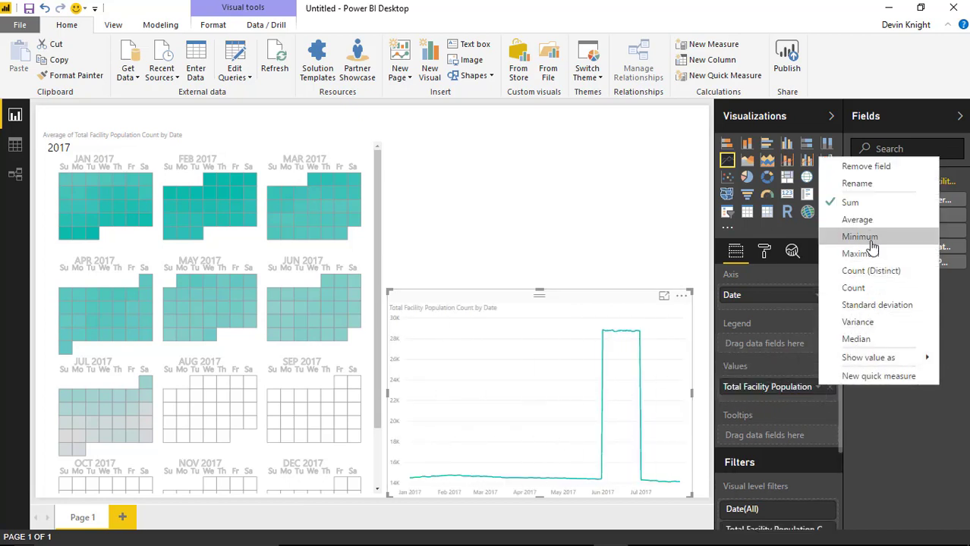
{"action": "left_click", "coordinate": [857, 219]}
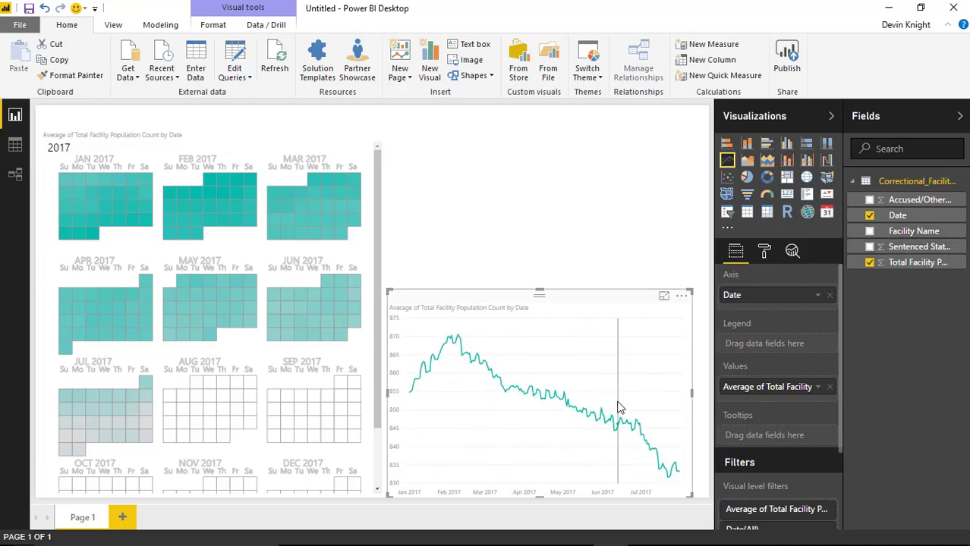
{"action": "mouse_move", "coordinate": [619, 421]}
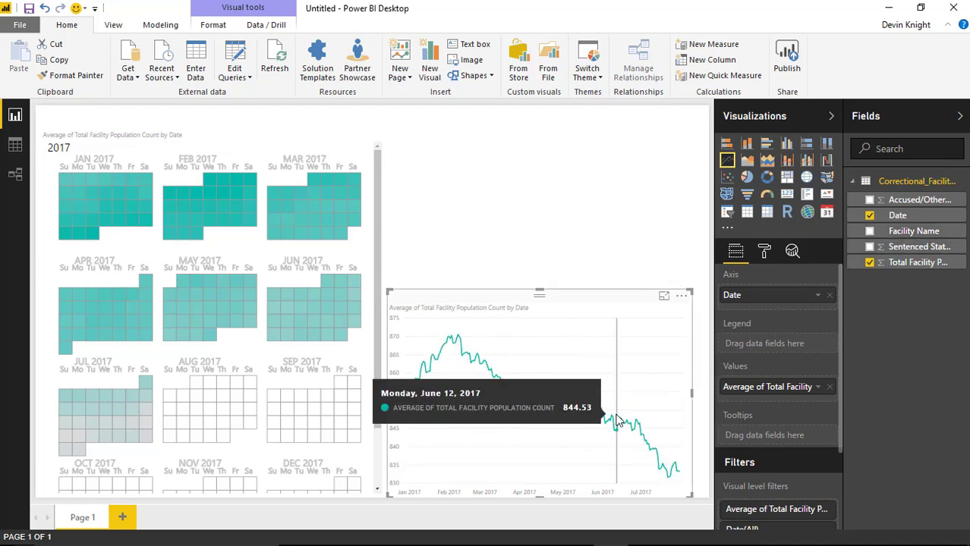
- Add a slicer above the line chart populated with Facility Name values
{"action": "left_click", "coordinate": [581, 237]}
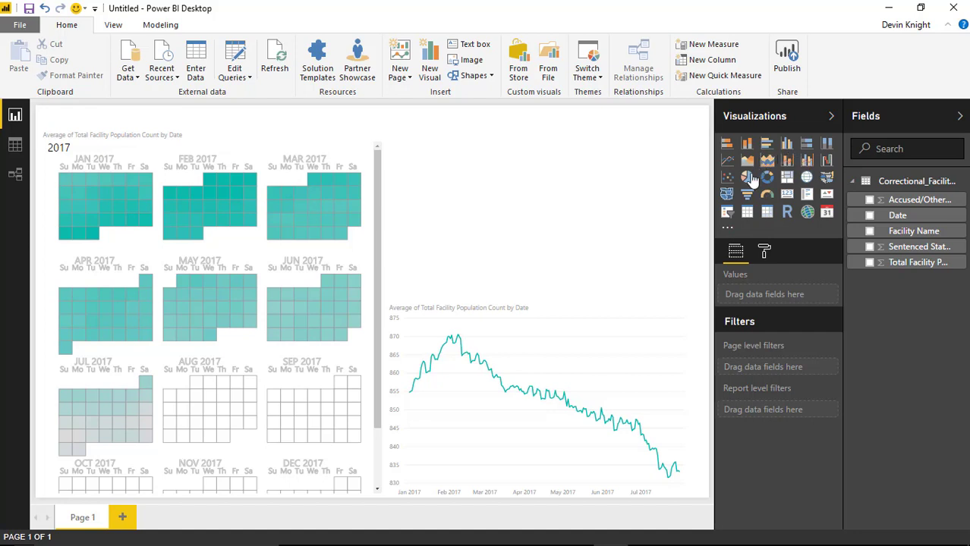
{"action": "left_click", "coordinate": [727, 212]}
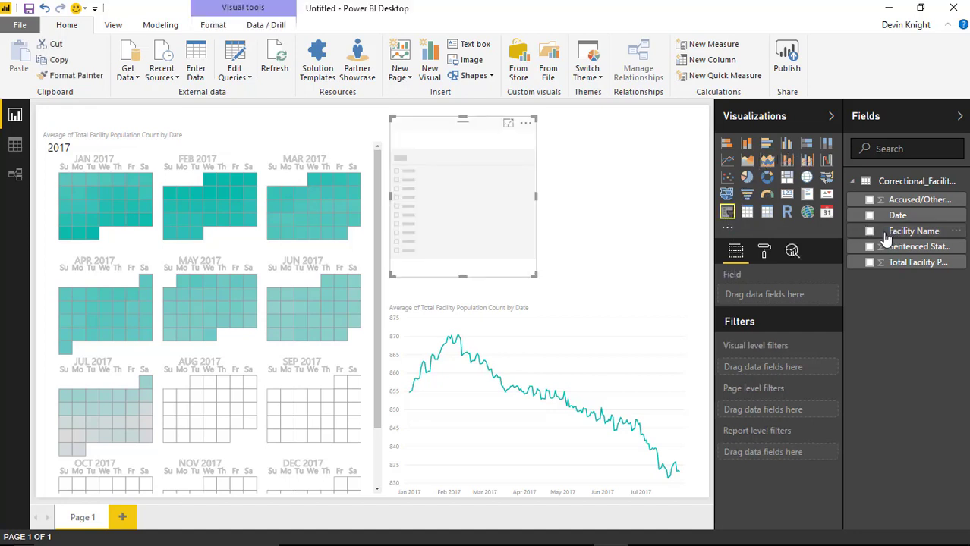
{"action": "left_click_drag", "start_coordinate": [886, 238], "coordinate": [451, 180]}
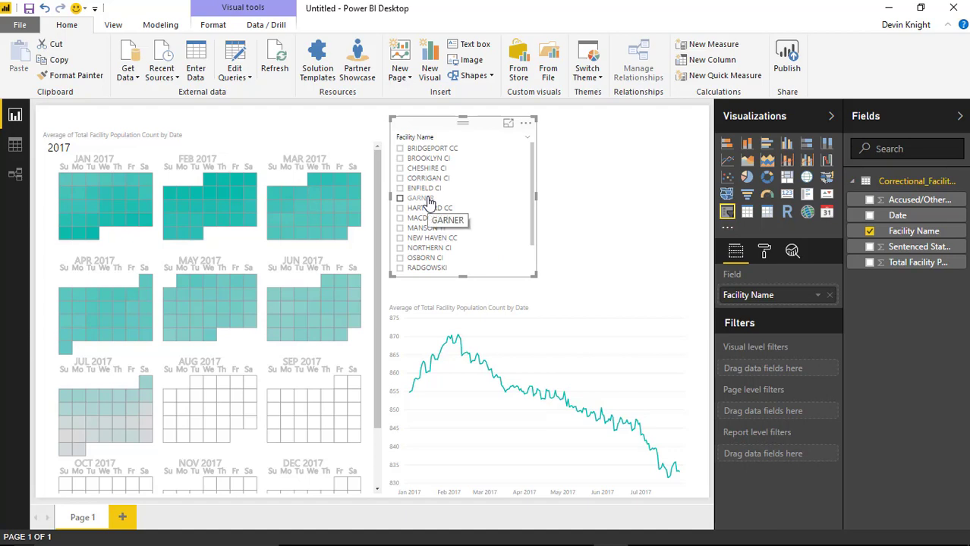
- Filter the report through BROOKLYN CI and CHESHIRE CI, ending on OSBORN CI
{"action": "left_click", "coordinate": [409, 160]}
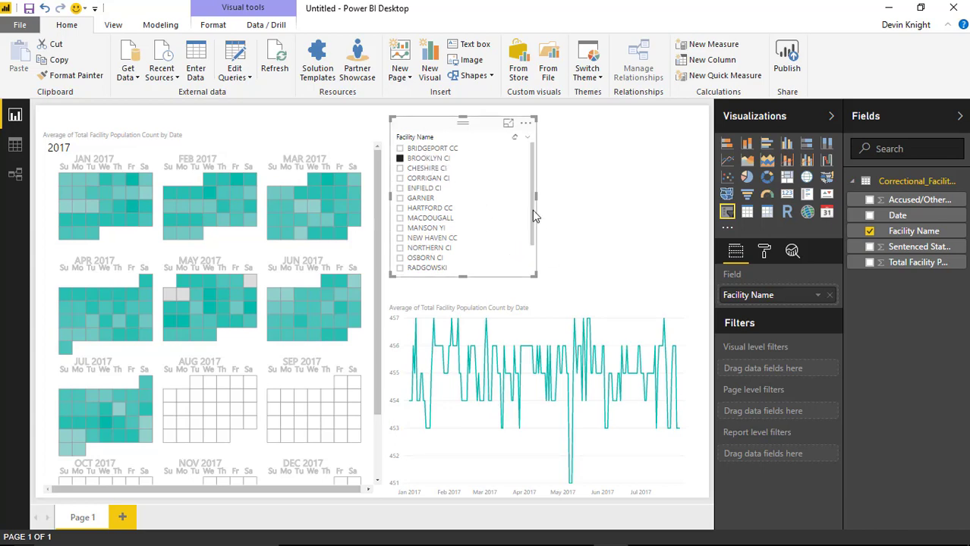
{"action": "left_click", "coordinate": [422, 169]}
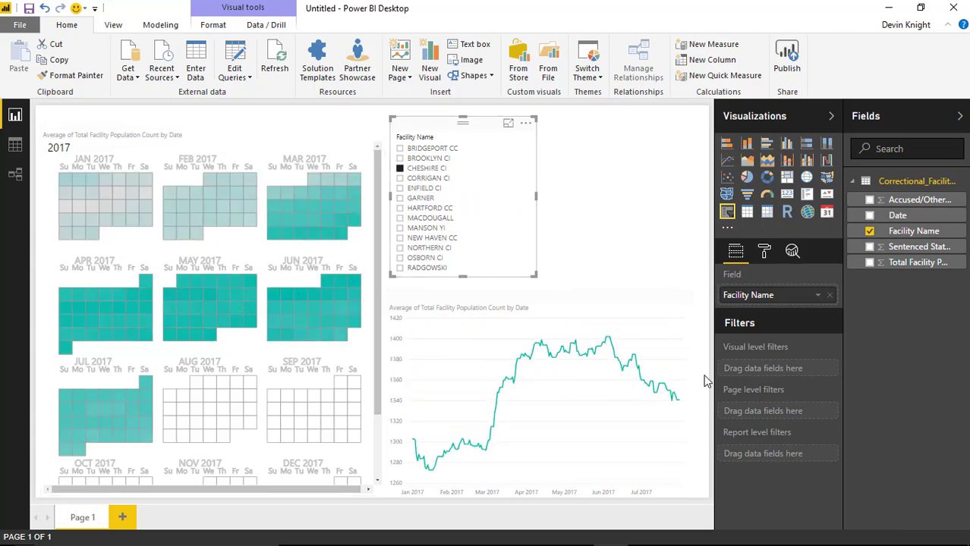
{"action": "left_click", "coordinate": [422, 258]}
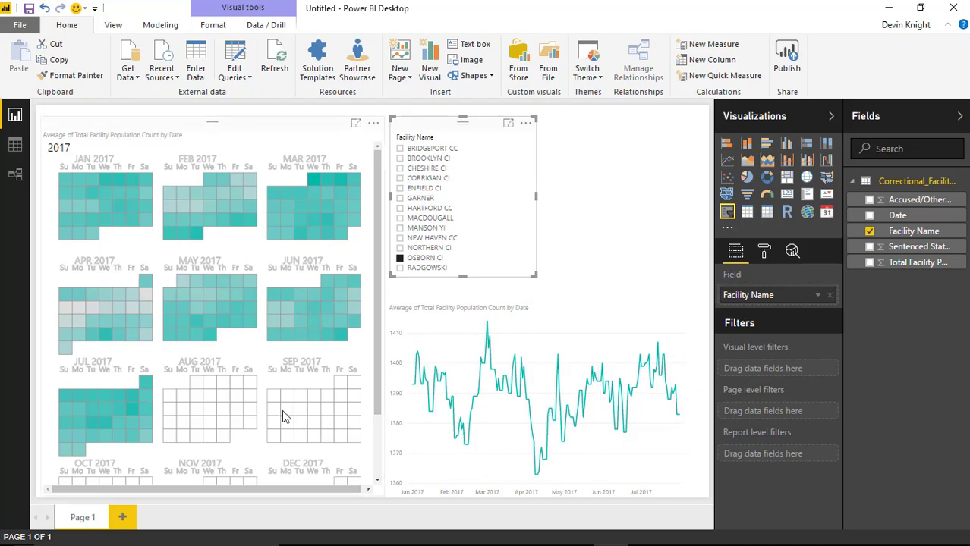
{"action": "left_click", "coordinate": [145, 282]}
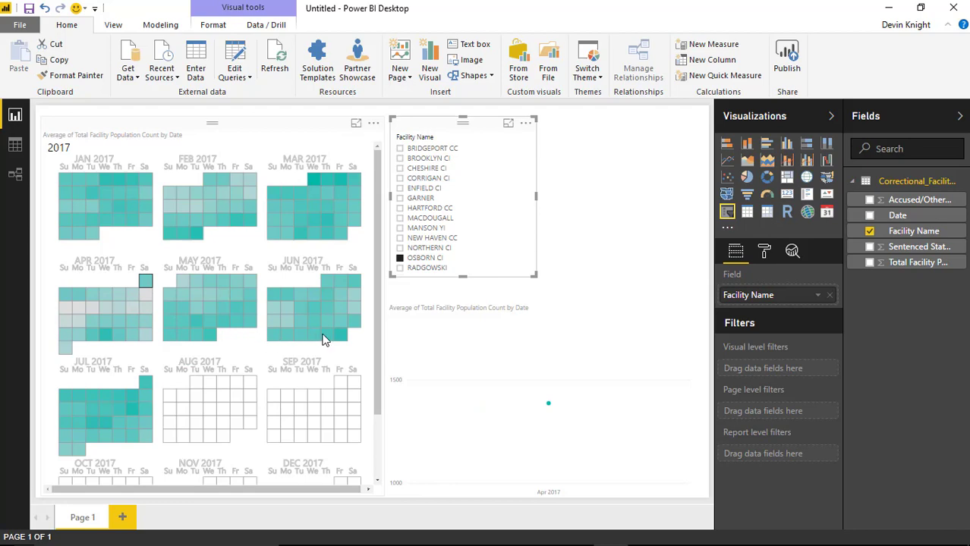
{"action": "left_click", "coordinate": [342, 338], "text": "shift"}
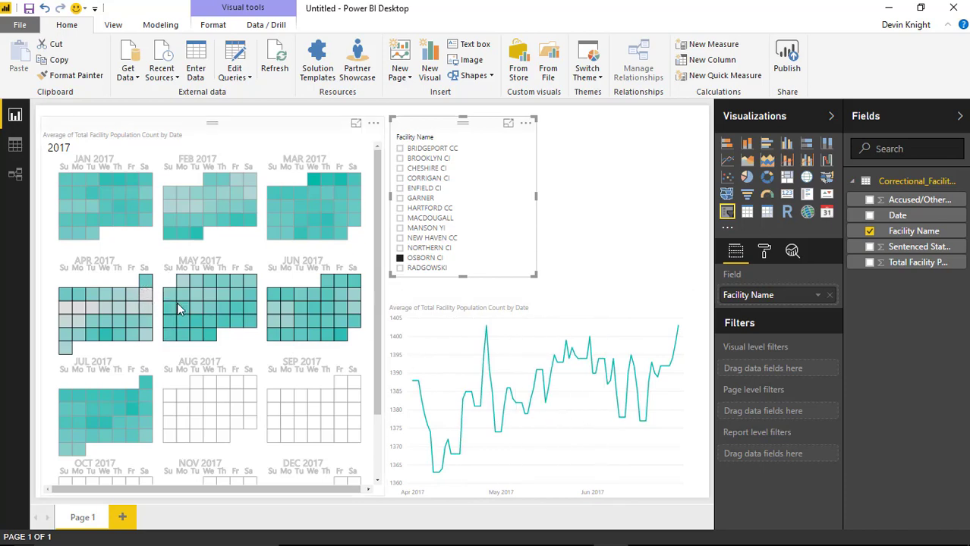
{"action": "left_click", "coordinate": [144, 282]}
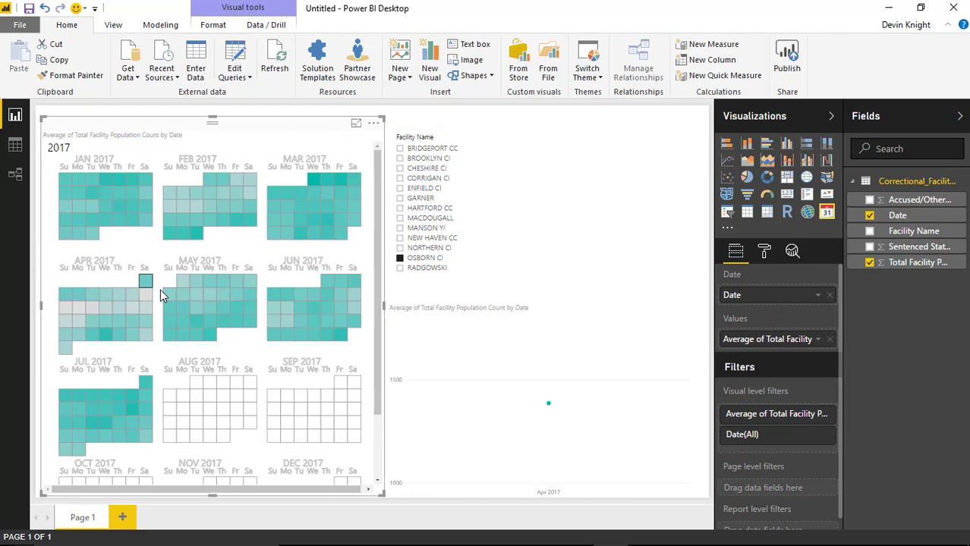
{"action": "left_click", "coordinate": [160, 289]}
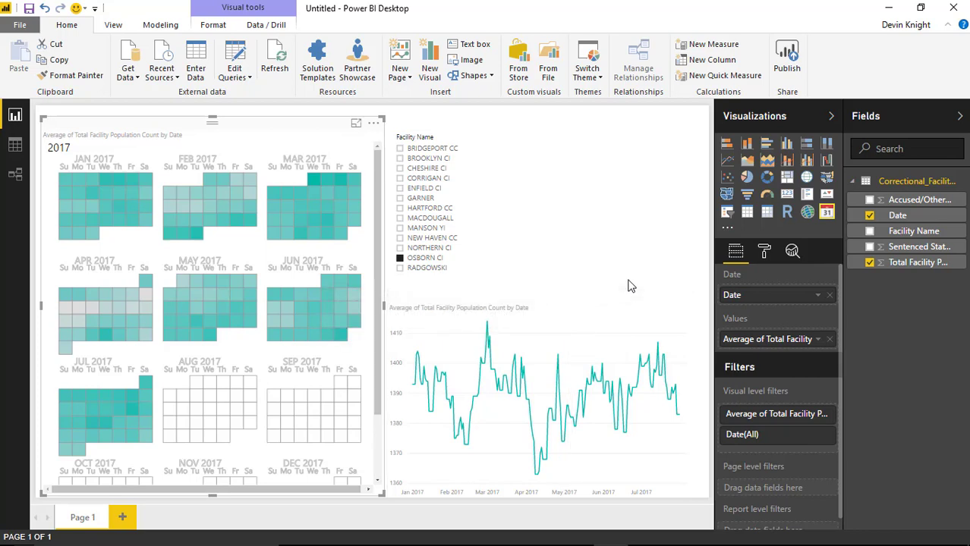
- In the line chart's Analytics pane, add a Forecast with forecast length 20 and apply it
{"action": "left_click", "coordinate": [619, 308]}
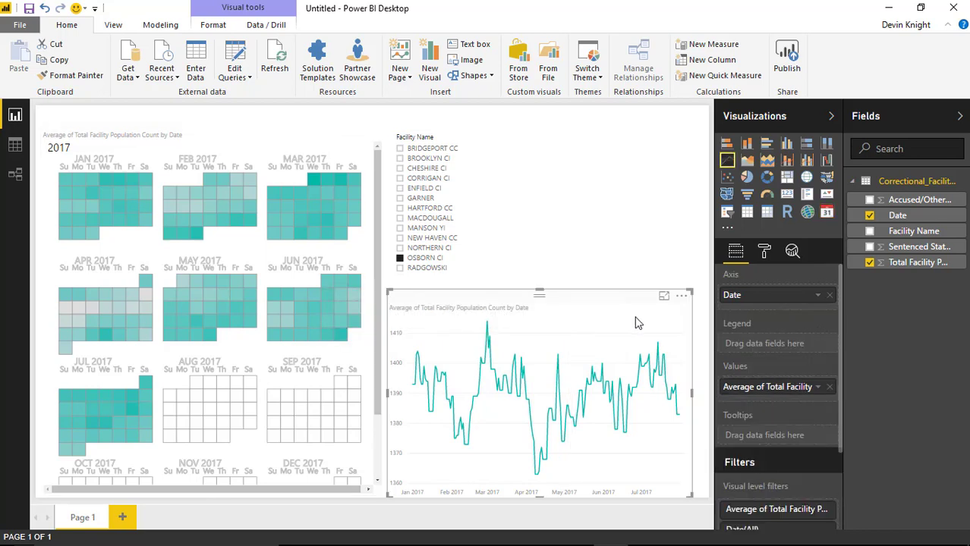
{"action": "left_click", "coordinate": [793, 253]}
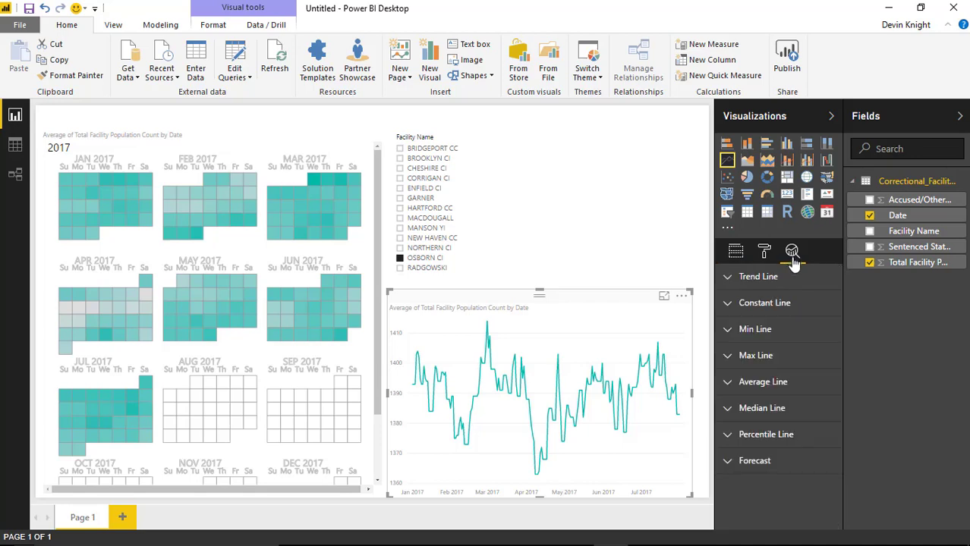
{"action": "left_click", "coordinate": [733, 464]}
{"action": "left_click", "coordinate": [739, 485]}
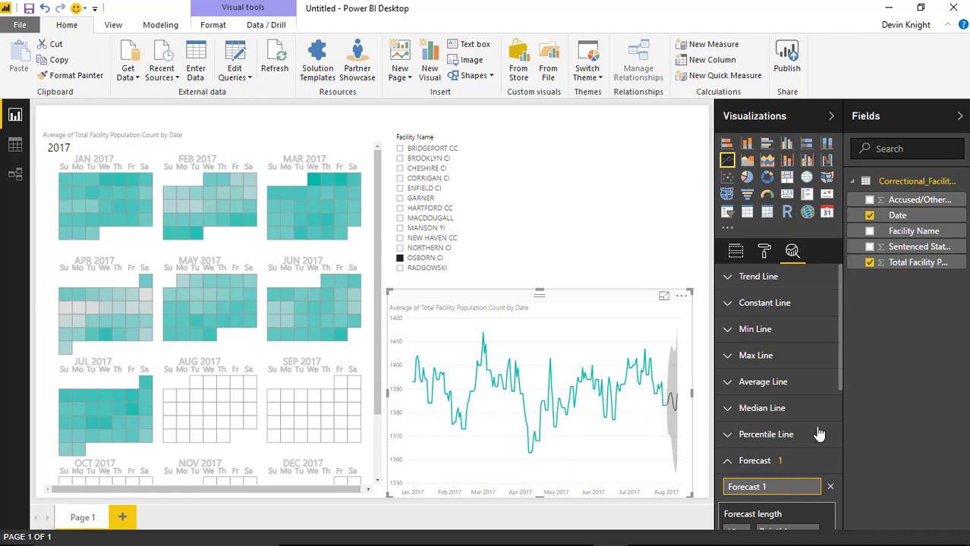
{"action": "left_click_drag", "start_coordinate": [838, 358], "coordinate": [825, 434]}
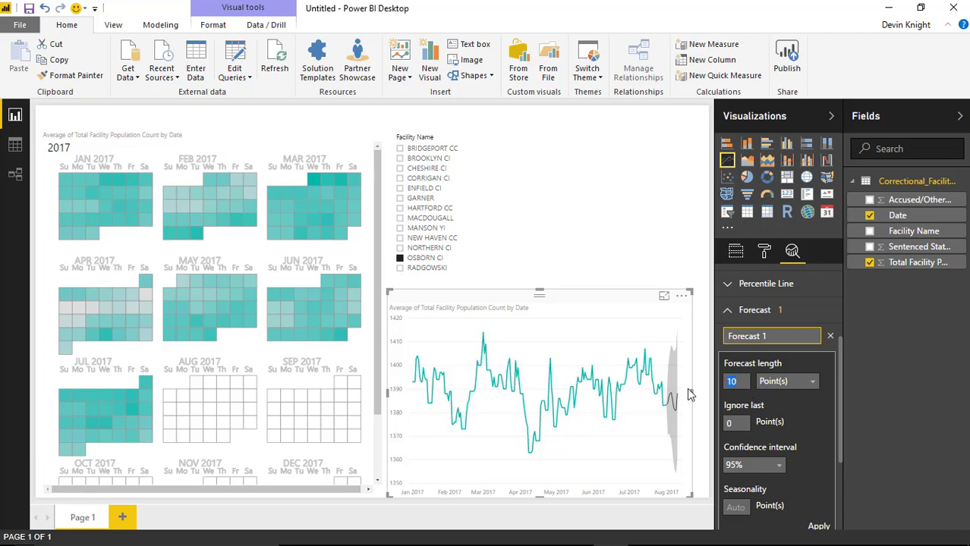
{"action": "type", "text": "20"}
{"action": "left_click", "coordinate": [819, 529]}
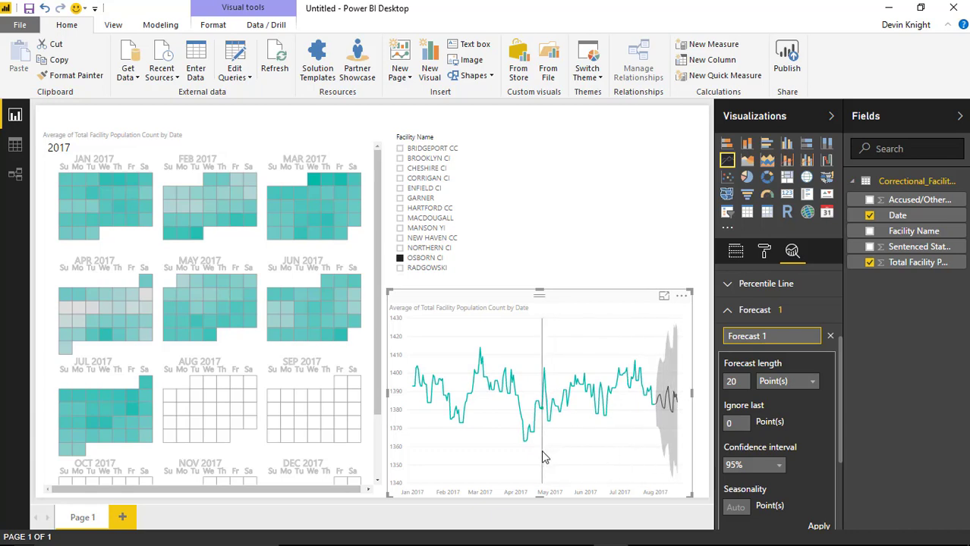
{"action": "mouse_move", "coordinate": [544, 457]}
- In the Facility Name slicer, try BROOKLYN CI and CHESHIRE CI, clear, then settle on BROOKLYN CI
{"action": "left_click", "coordinate": [417, 158]}
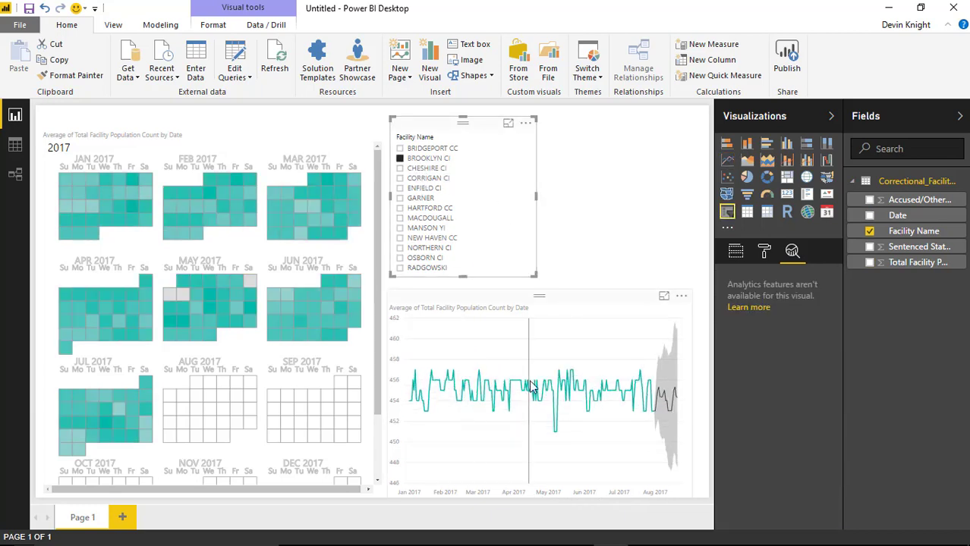
{"action": "mouse_move", "coordinate": [670, 442]}
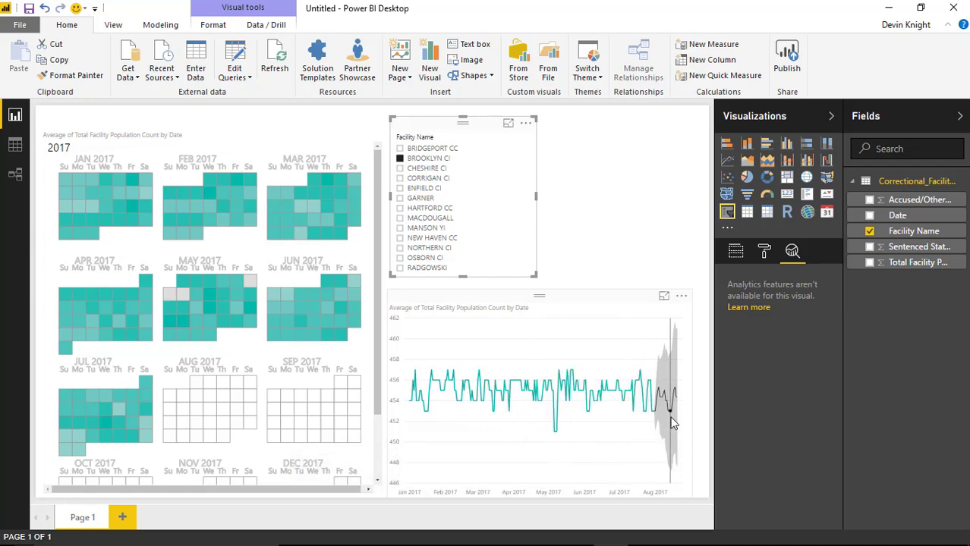
{"action": "left_click", "coordinate": [400, 169]}
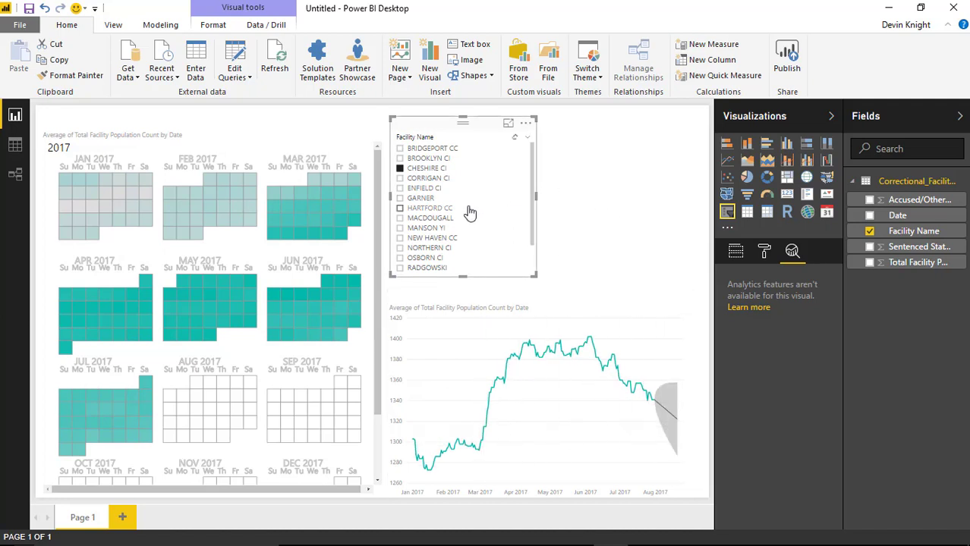
{"action": "left_click", "coordinate": [513, 140]}
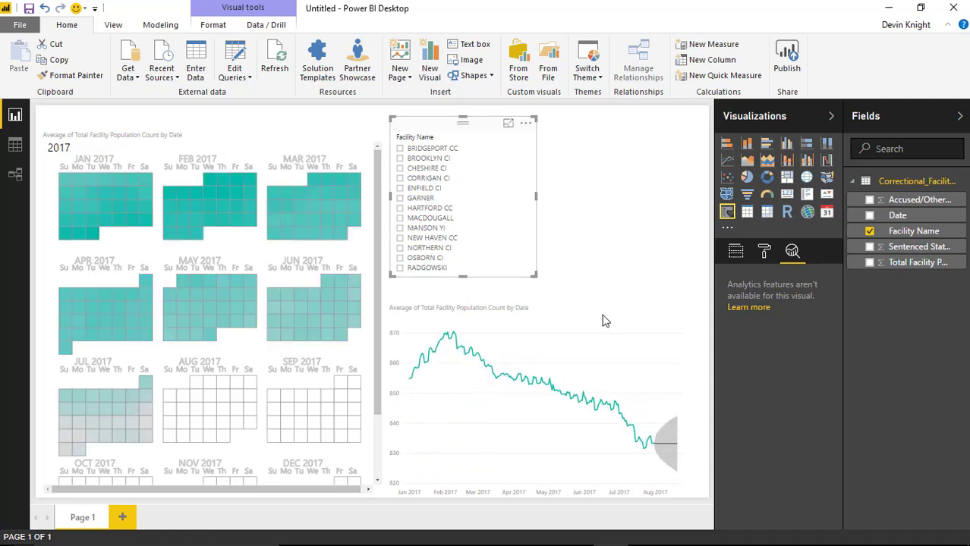
{"action": "left_click", "coordinate": [412, 158]}
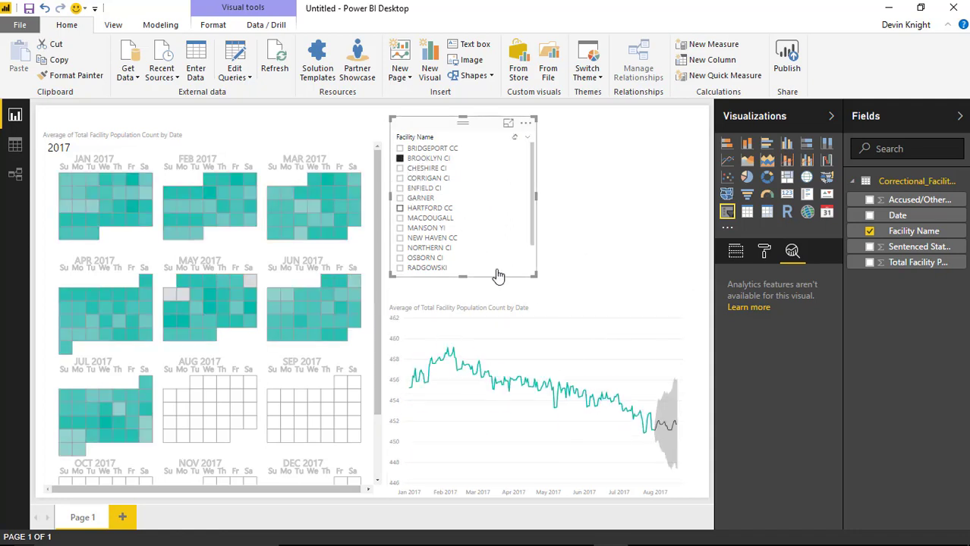
{"action": "left_click", "coordinate": [609, 183]}
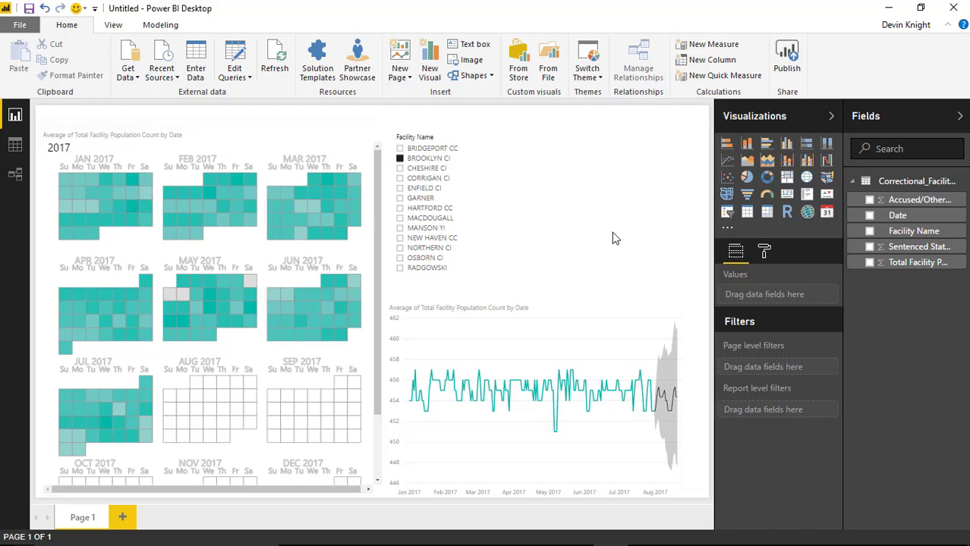
- Set the calendar's Cells color fill to the orange theme swatch, after briefly trying yellow
{"action": "left_click", "coordinate": [765, 253]}
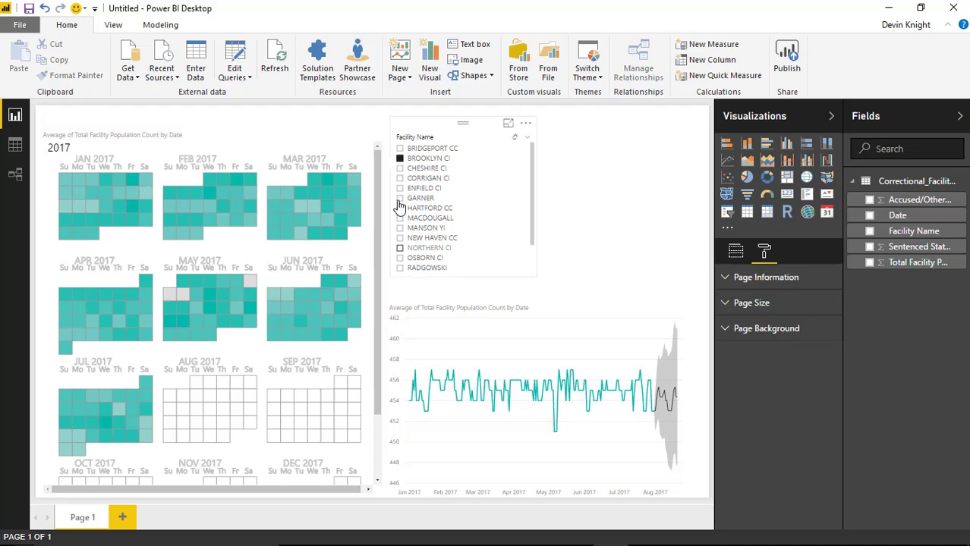
{"action": "left_click", "coordinate": [319, 136]}
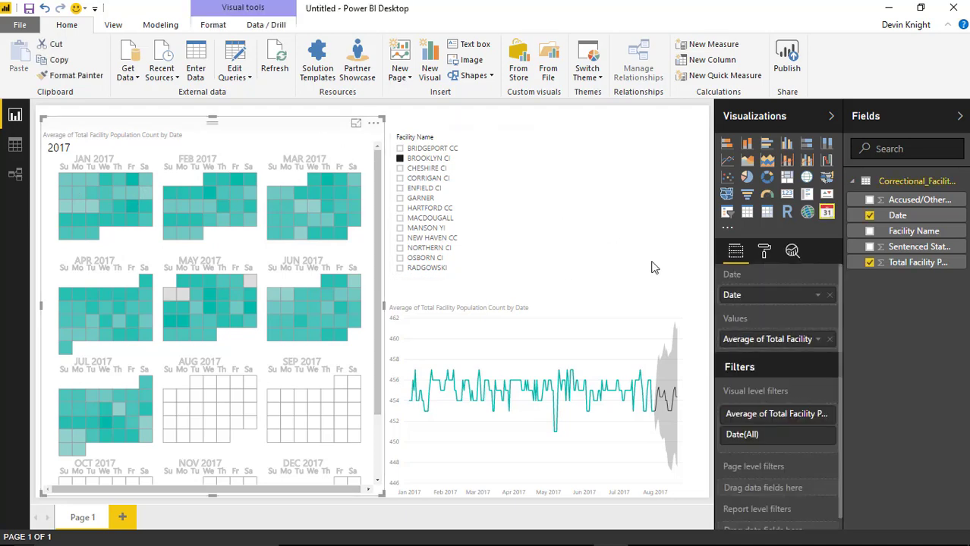
{"action": "left_click", "coordinate": [765, 253]}
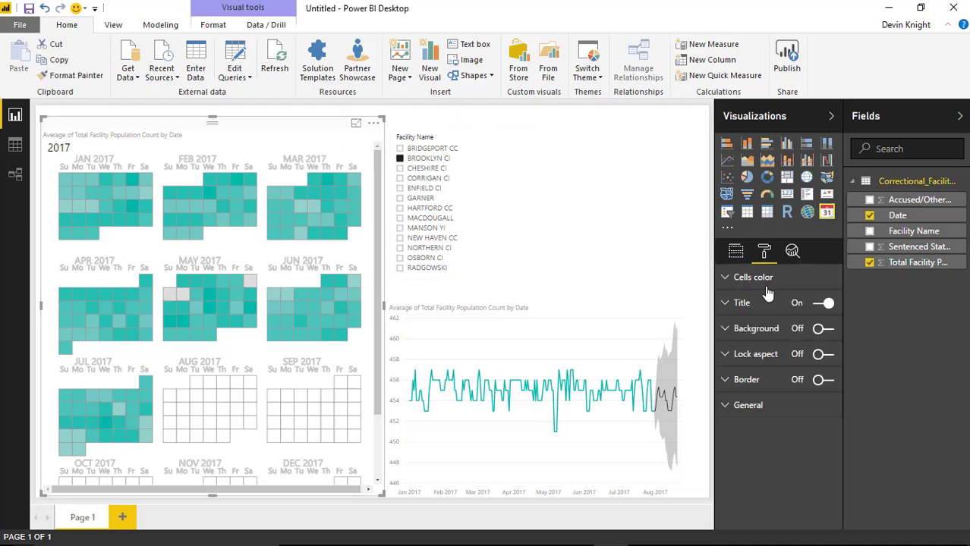
{"action": "left_click", "coordinate": [725, 278]}
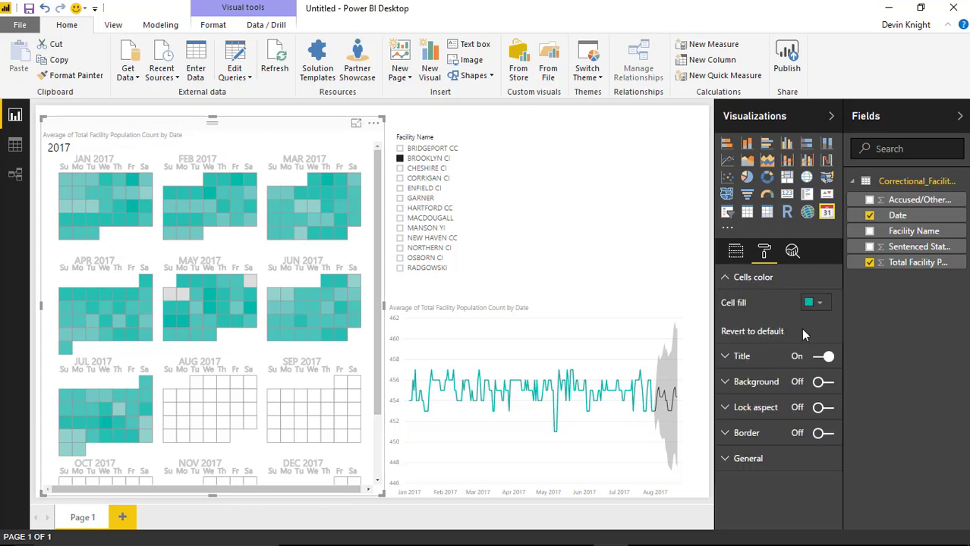
{"action": "left_click", "coordinate": [821, 306]}
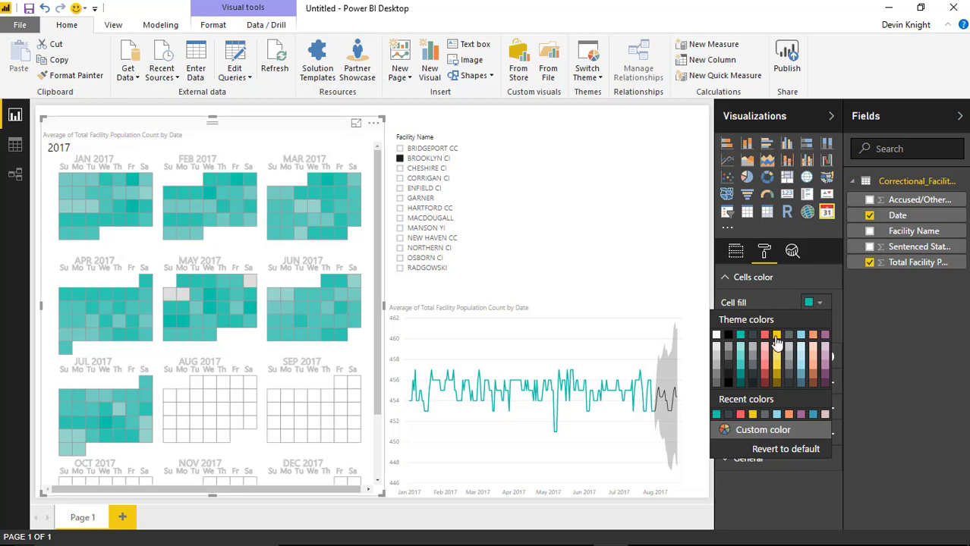
{"action": "left_click", "coordinate": [784, 343]}
{"action": "left_click", "coordinate": [819, 304]}
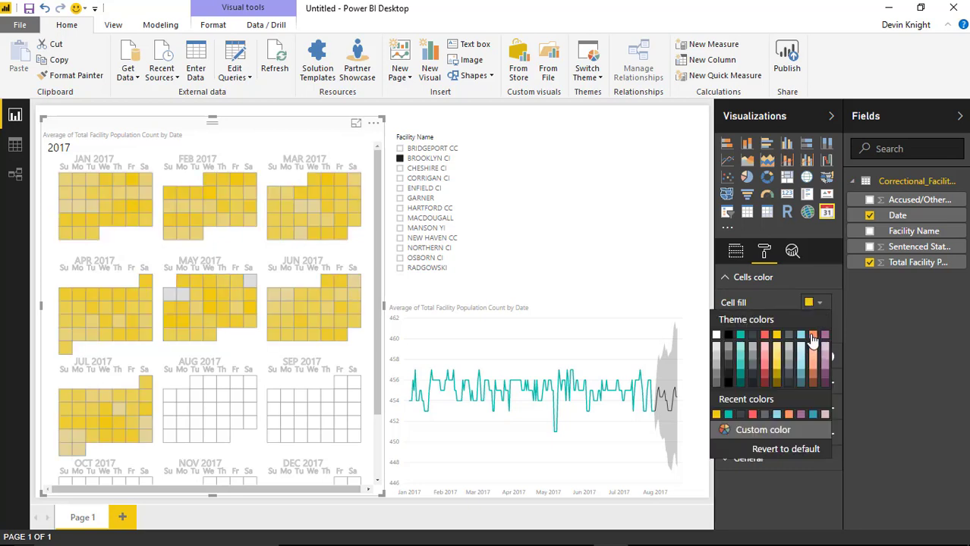
{"action": "left_click", "coordinate": [813, 340]}
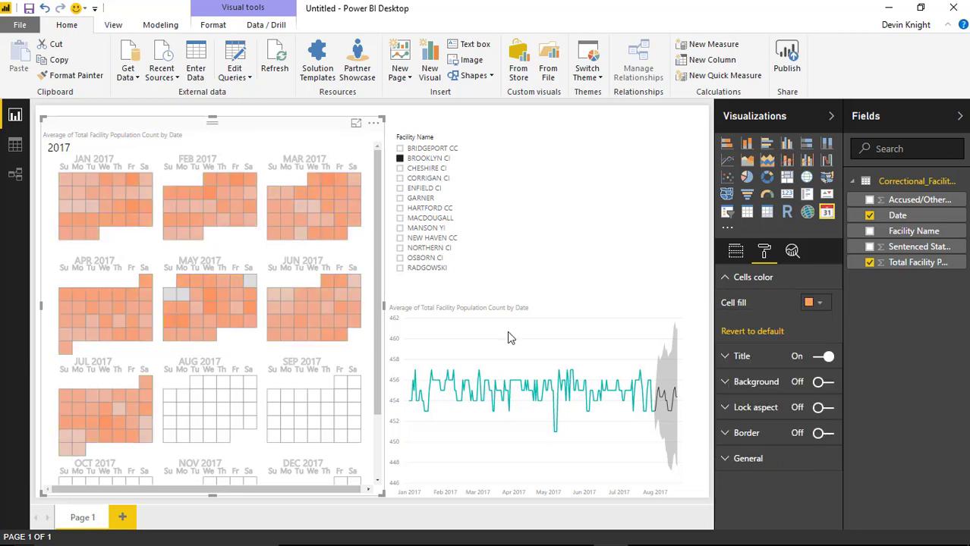
{"action": "left_click", "coordinate": [588, 242]}
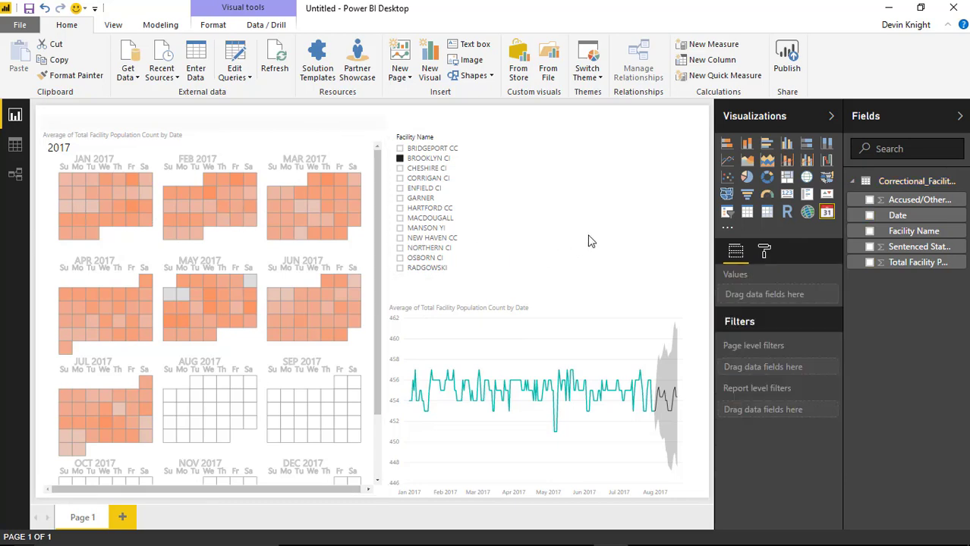
{"action": "left_click", "coordinate": [329, 149]}
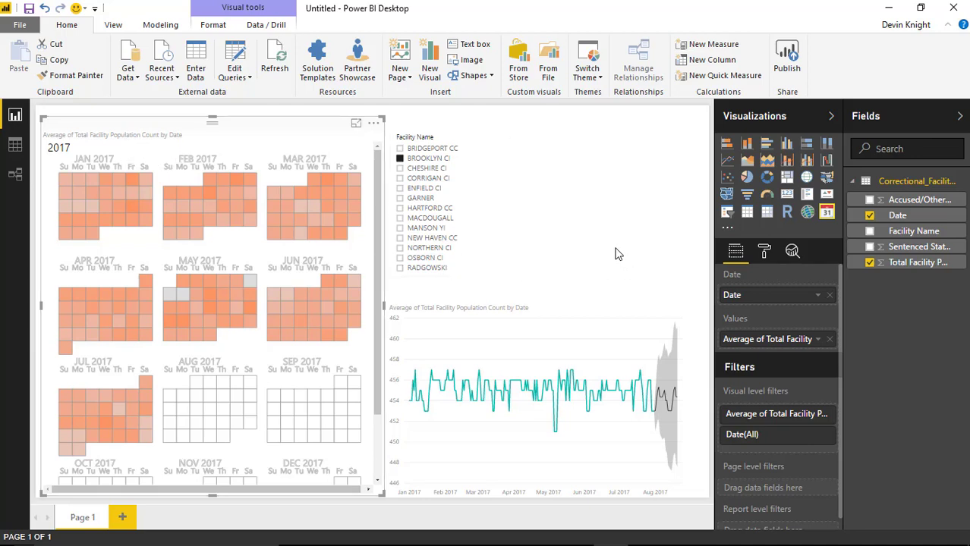
{"action": "left_click", "coordinate": [764, 251]}
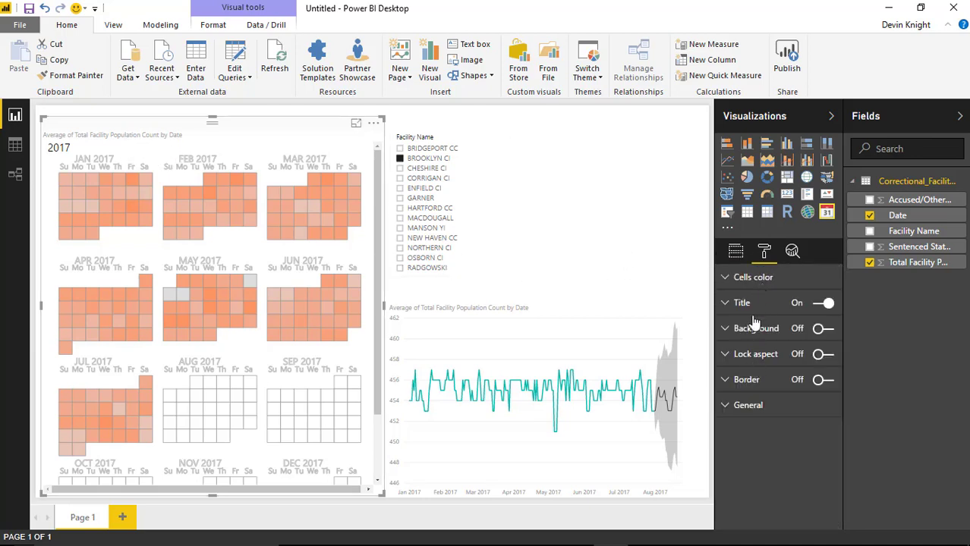